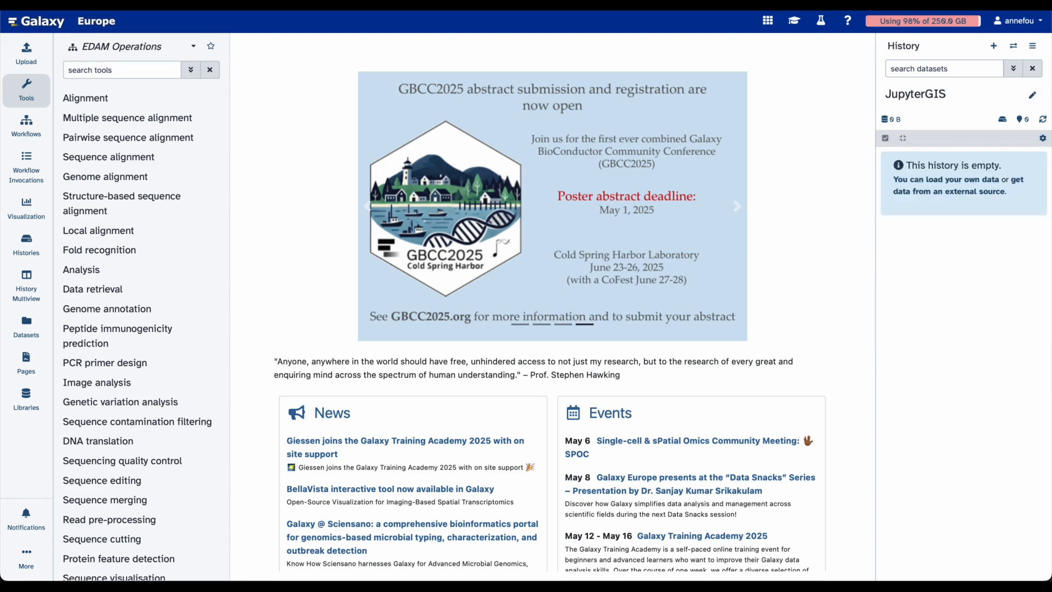
Search the tools for JupyterGIS and run the Interactive JupyterGIS Notebook tool with a fresh notebook
click(99, 73)
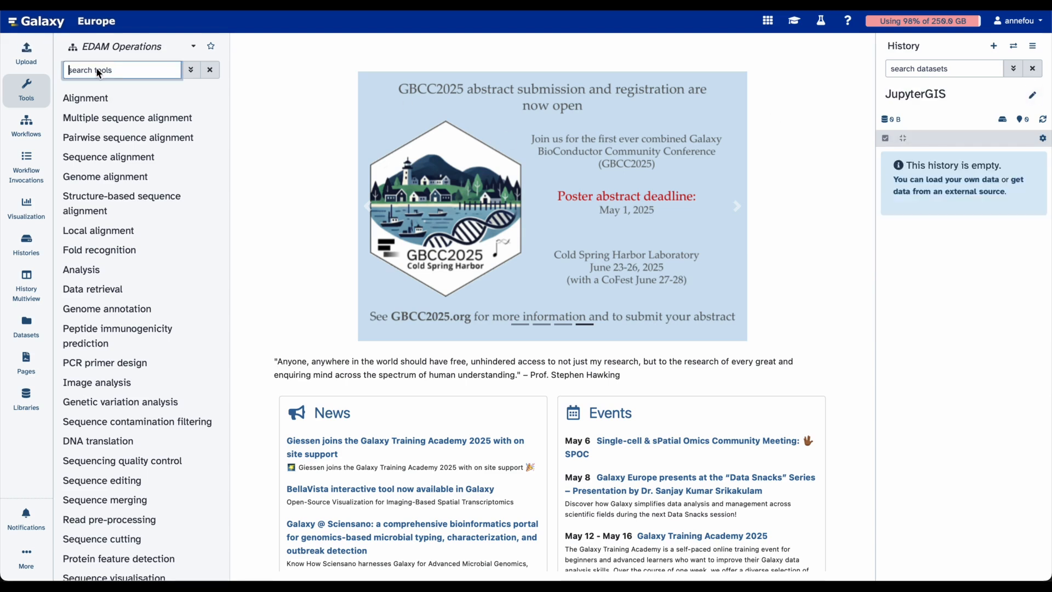
text(JupyterGIS)
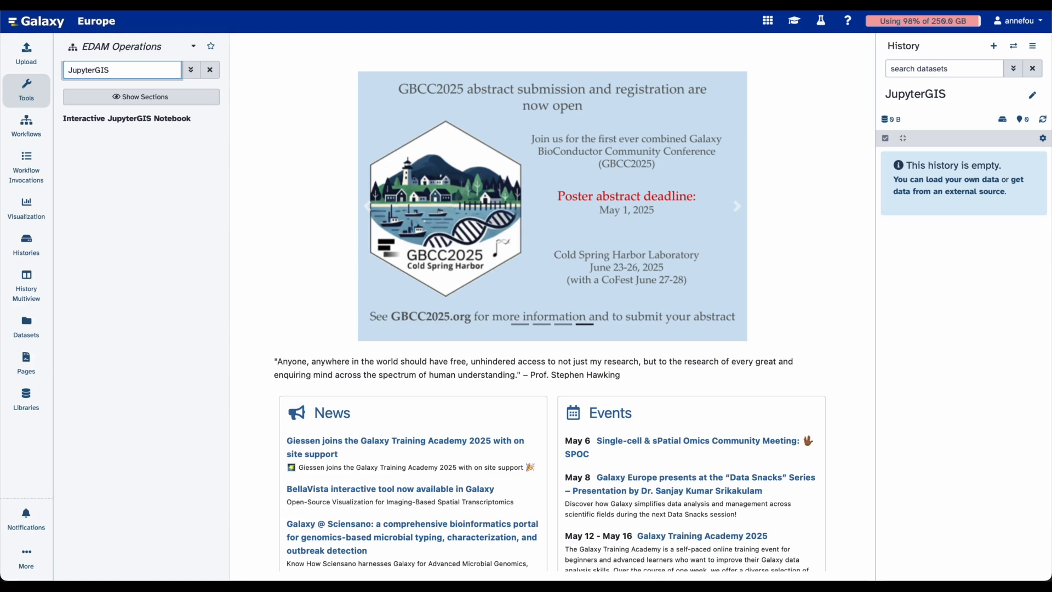
click(87, 118)
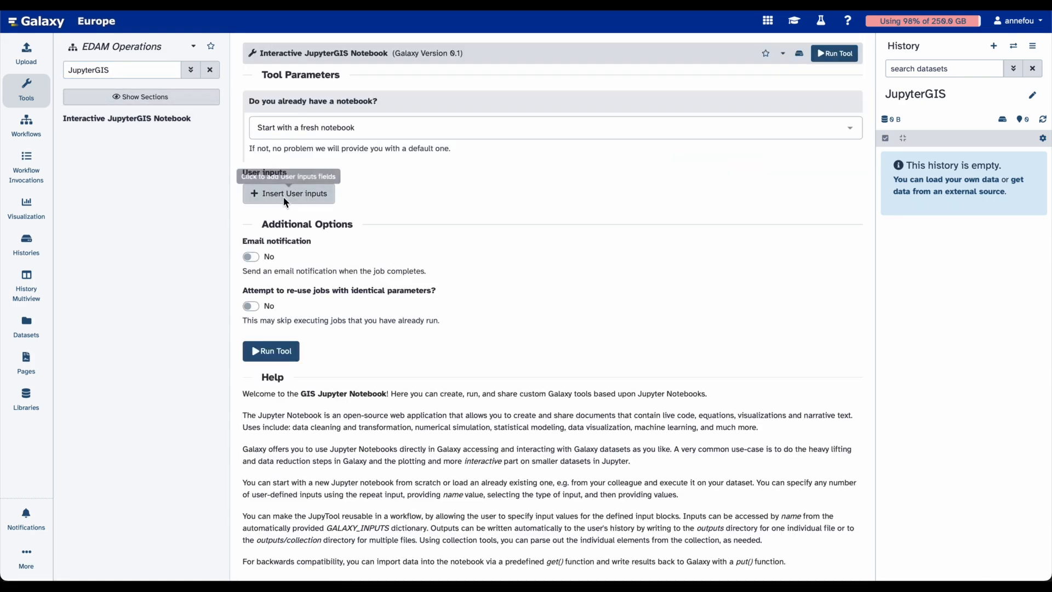
click(276, 357)
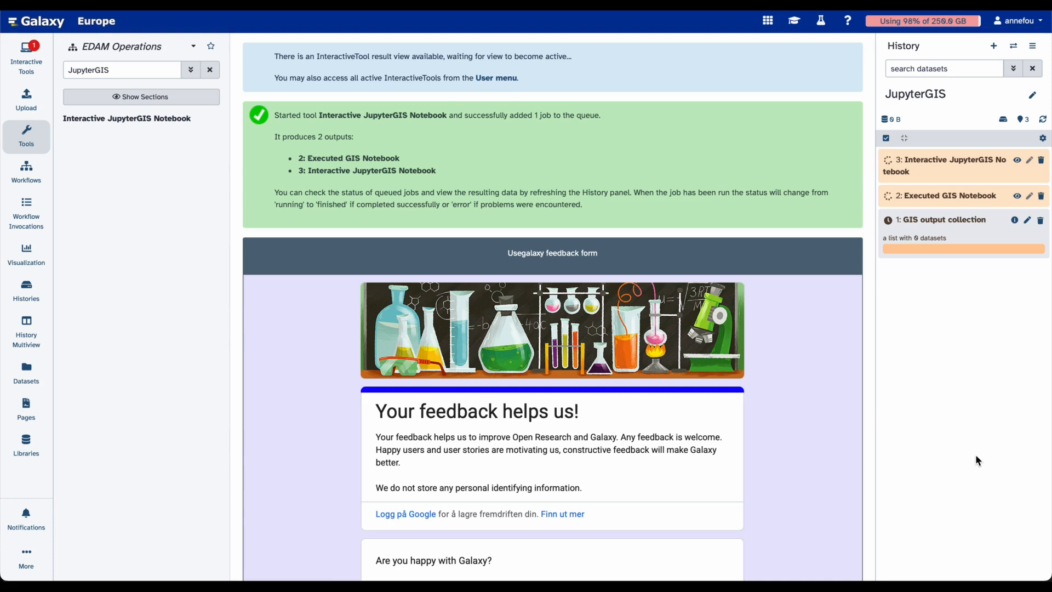
Open the running Jupyter Interactive GIS Tool and create a new GIS file from the launcher
click(29, 55)
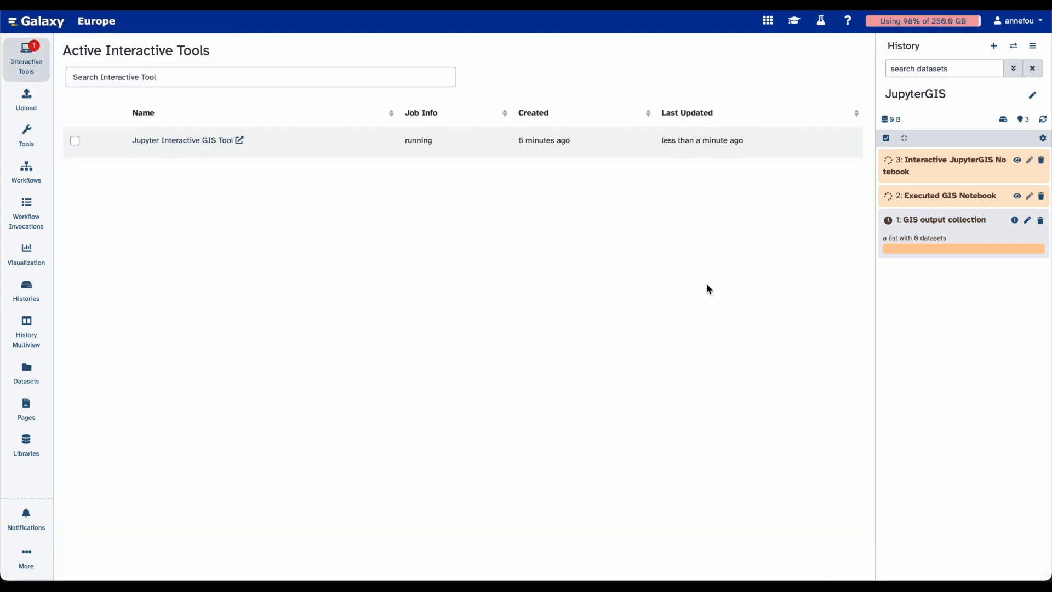
click(195, 142)
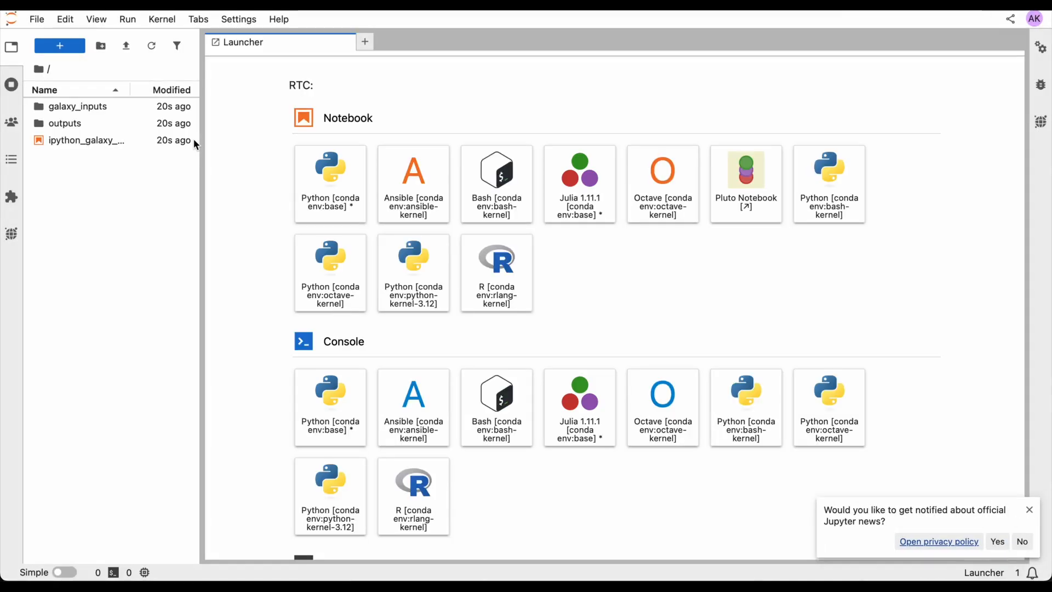
scroll(318, 295, down, 5)
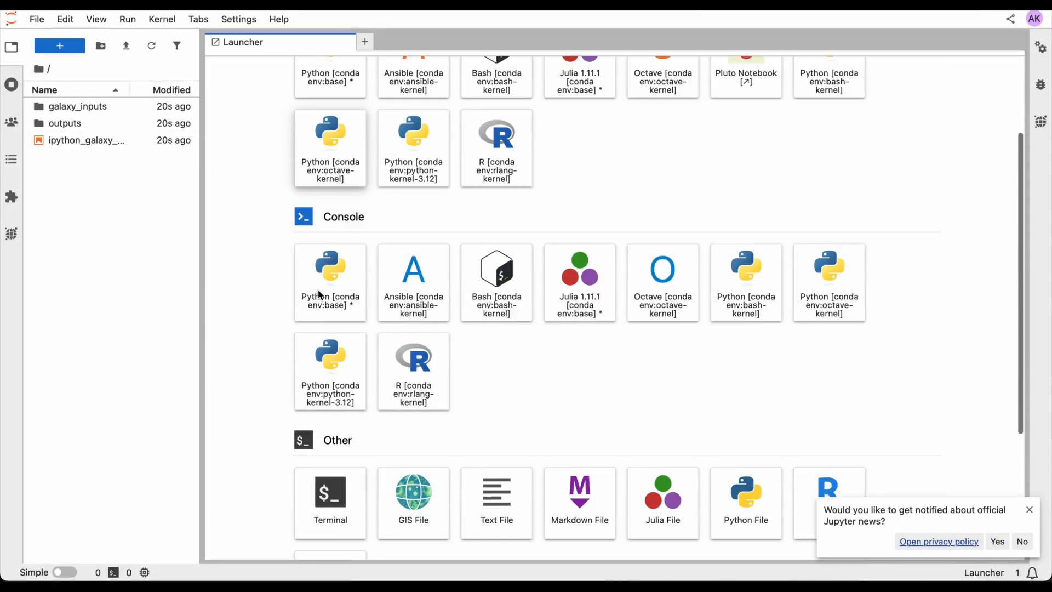
scroll(320, 295, down, 1)
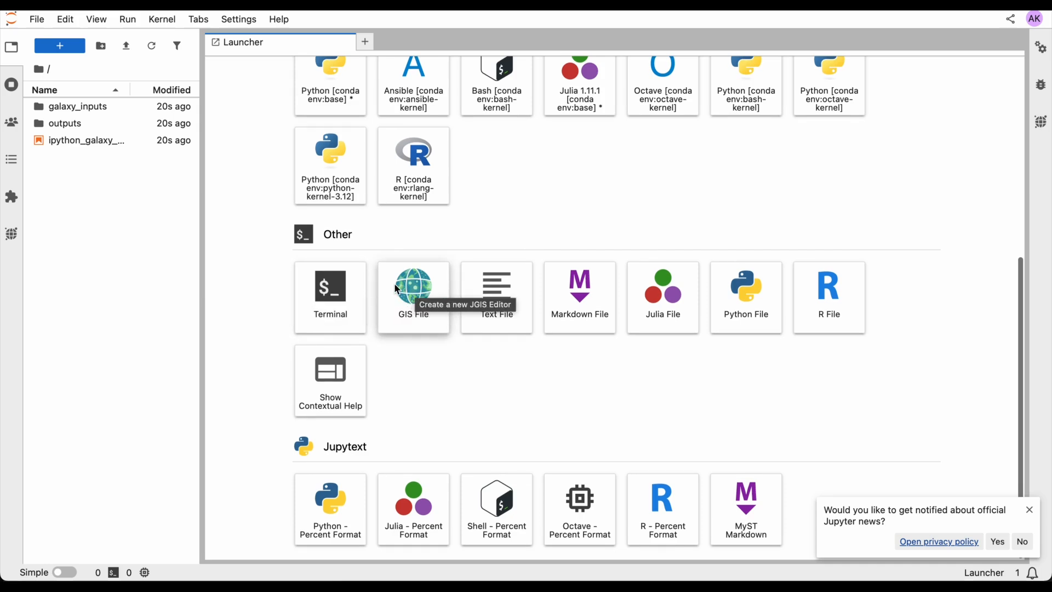
click(411, 296)
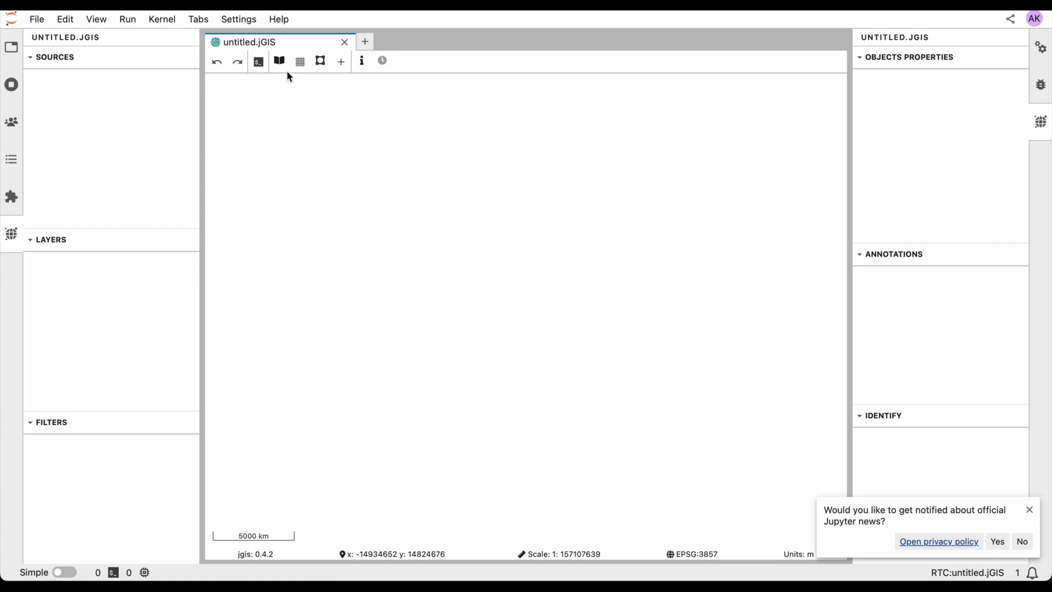
Add the OpenStreetMap.Mapnik basemap from the layer browser
click(281, 62)
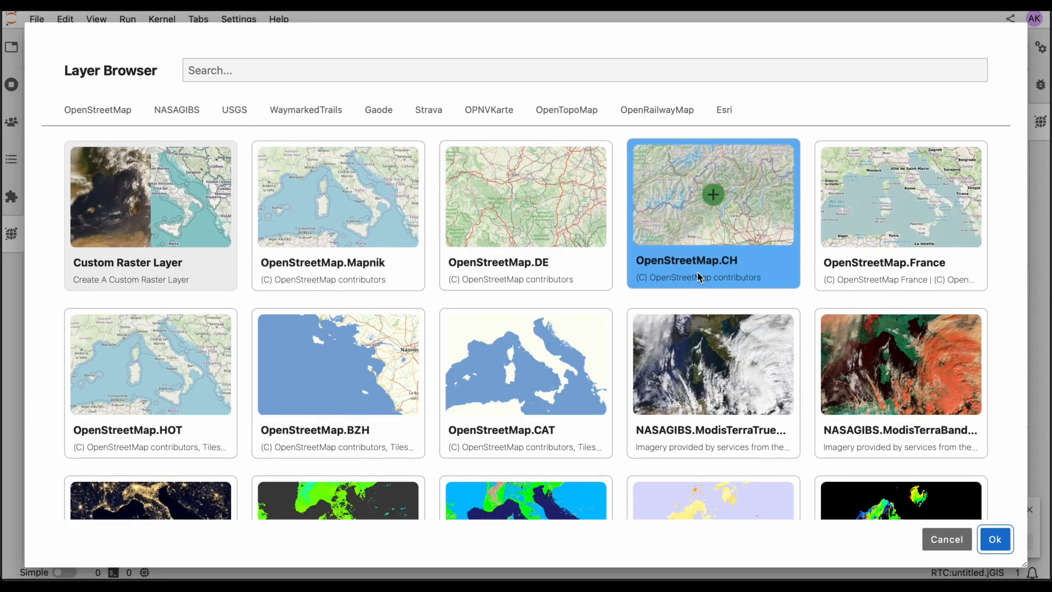
scroll(698, 271, down, 6)
scroll(697, 272, down, 19)
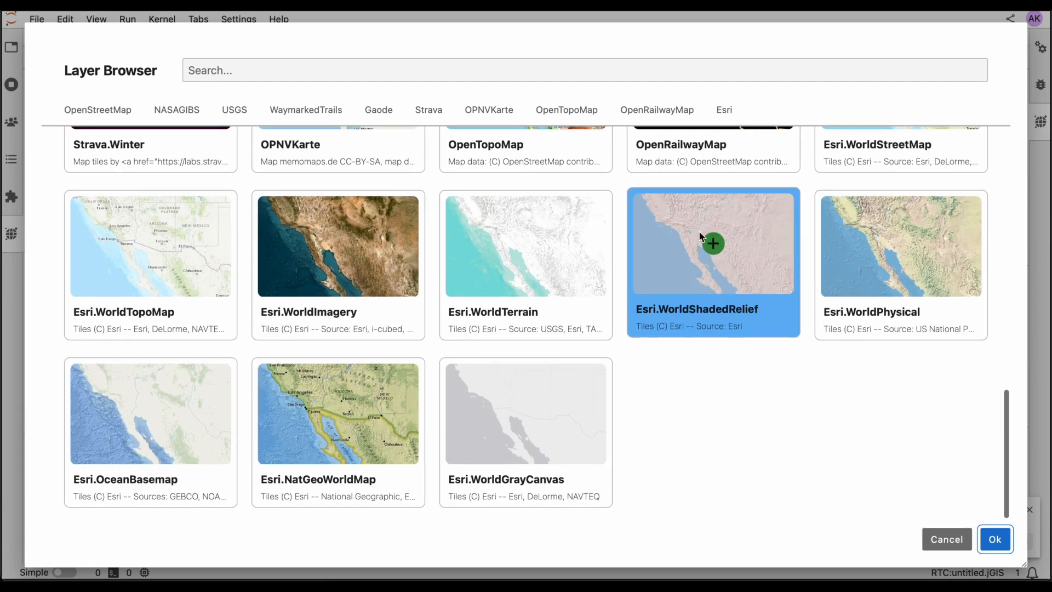
scroll(555, 209, up, 6)
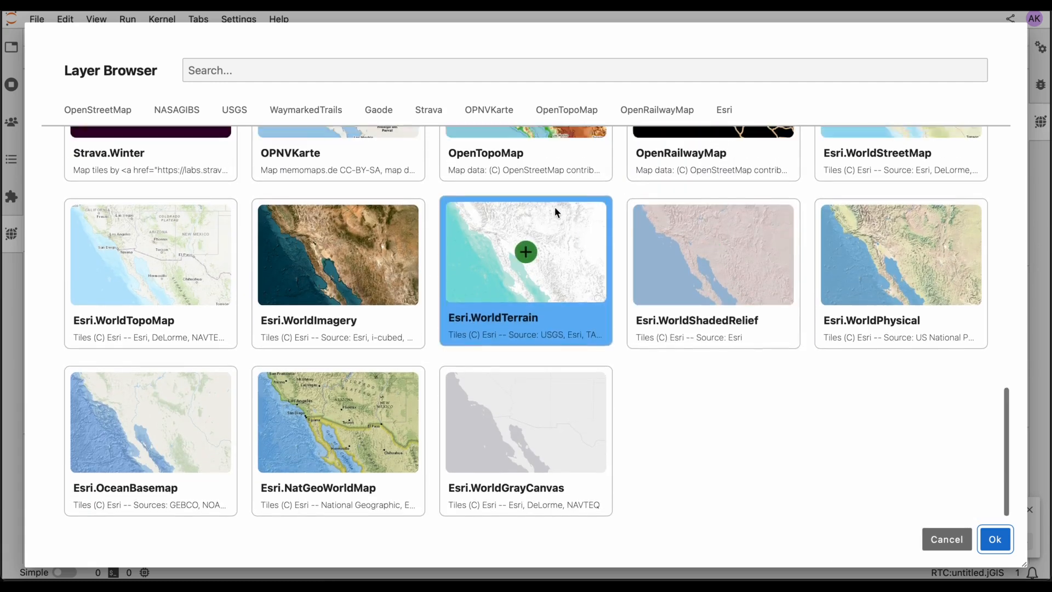
scroll(556, 211, up, 18)
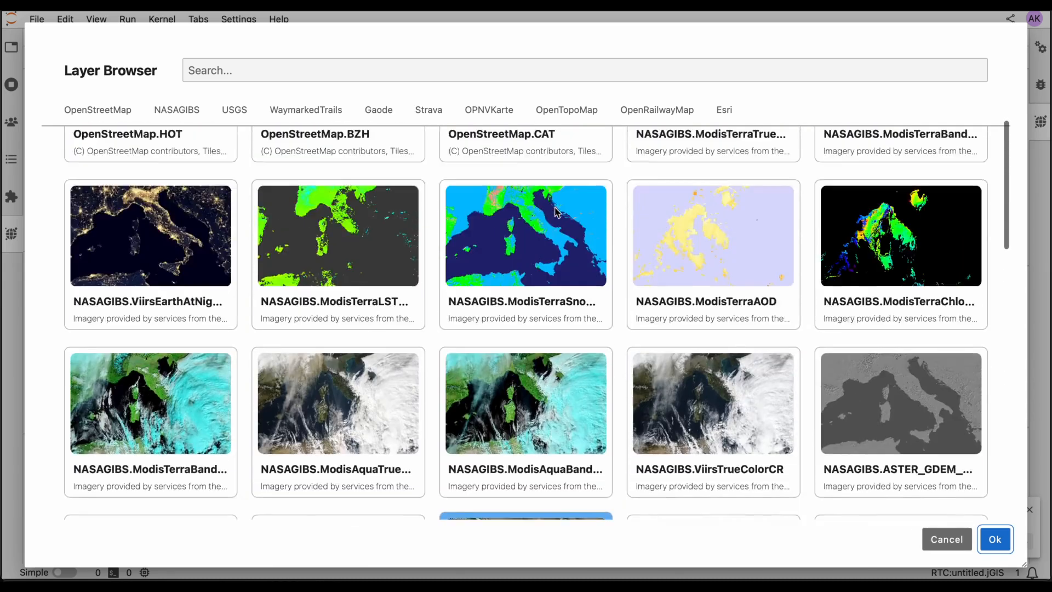
scroll(554, 211, up, 3)
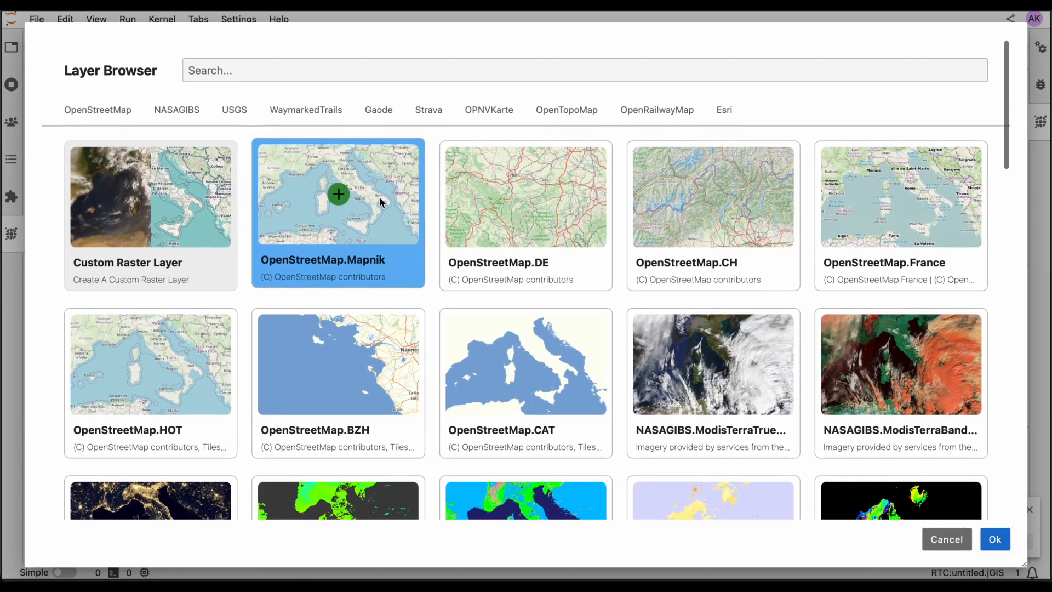
click(382, 202)
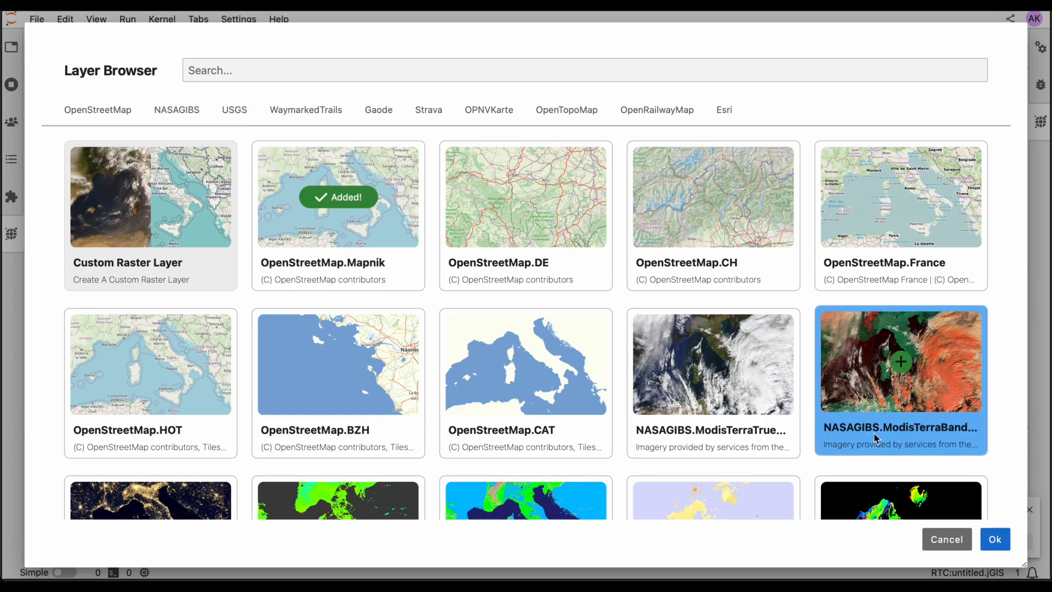
click(996, 540)
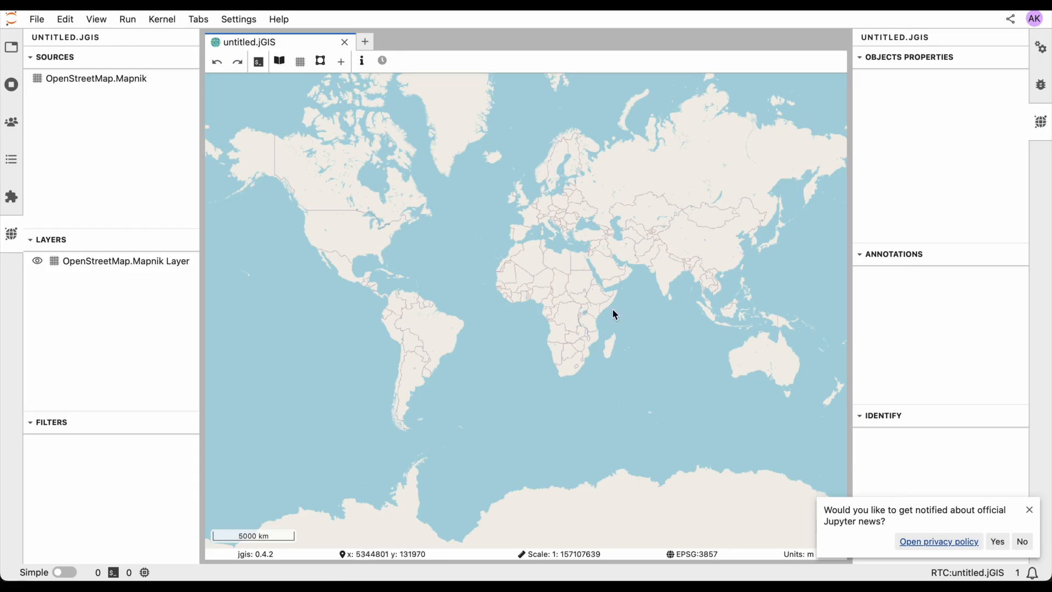
Add a new shapefile vector layer using the opendatasoft georef-united-states-of-america-county shapefile export URL
scroll(576, 274, up, 3)
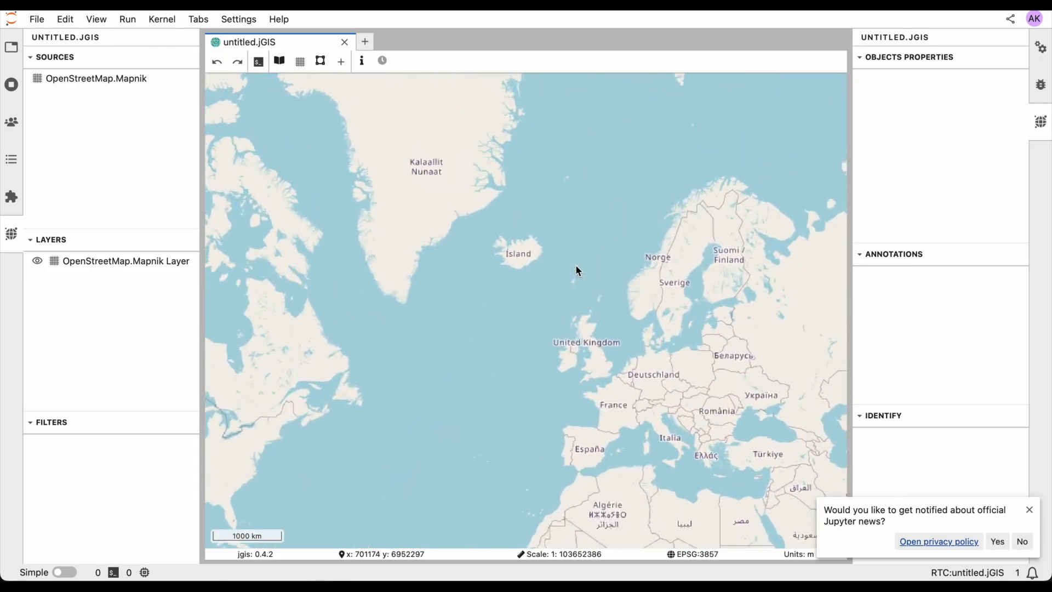
drag(597, 344, 494, 294)
scroll(496, 295, up, 1)
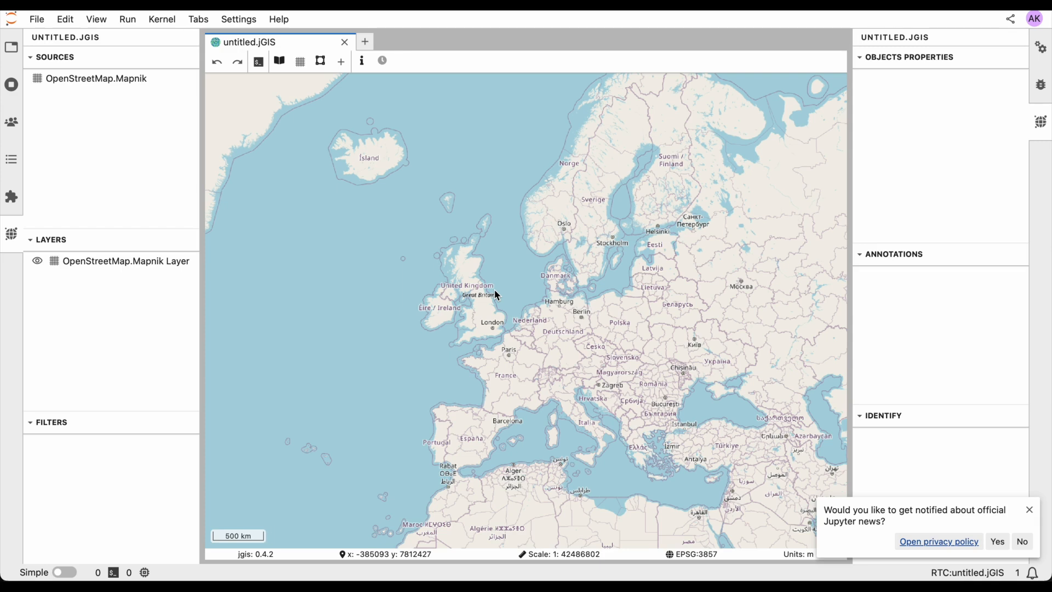
click(341, 62)
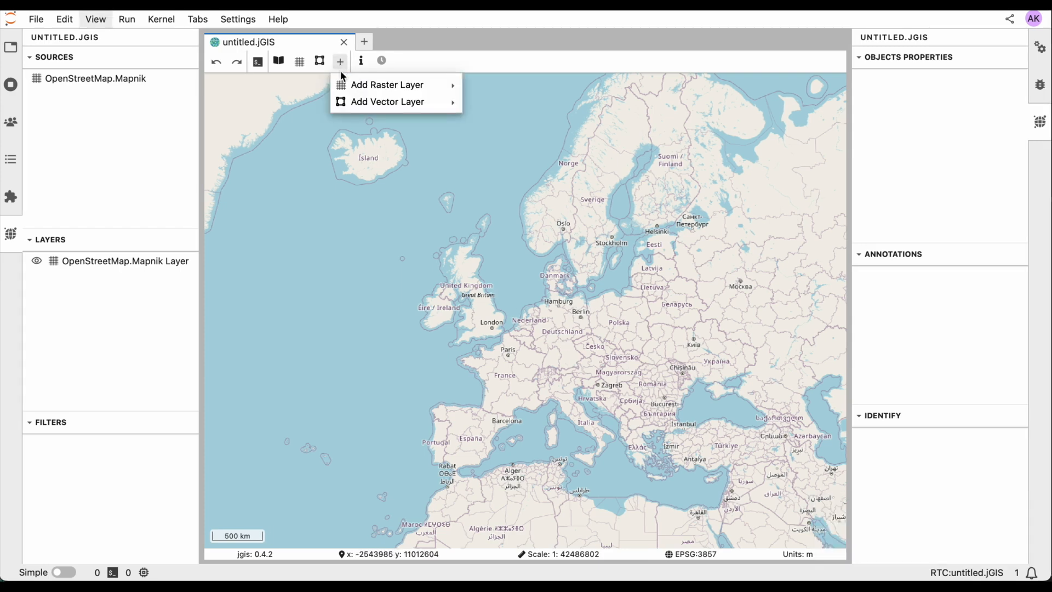
mouse_move(345, 101)
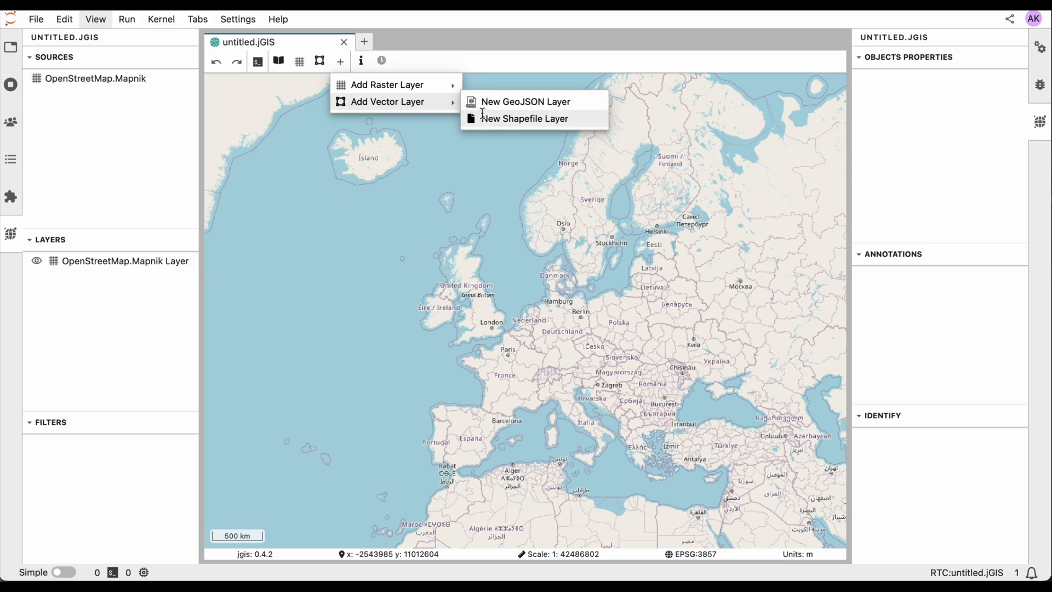
click(481, 117)
click(259, 358)
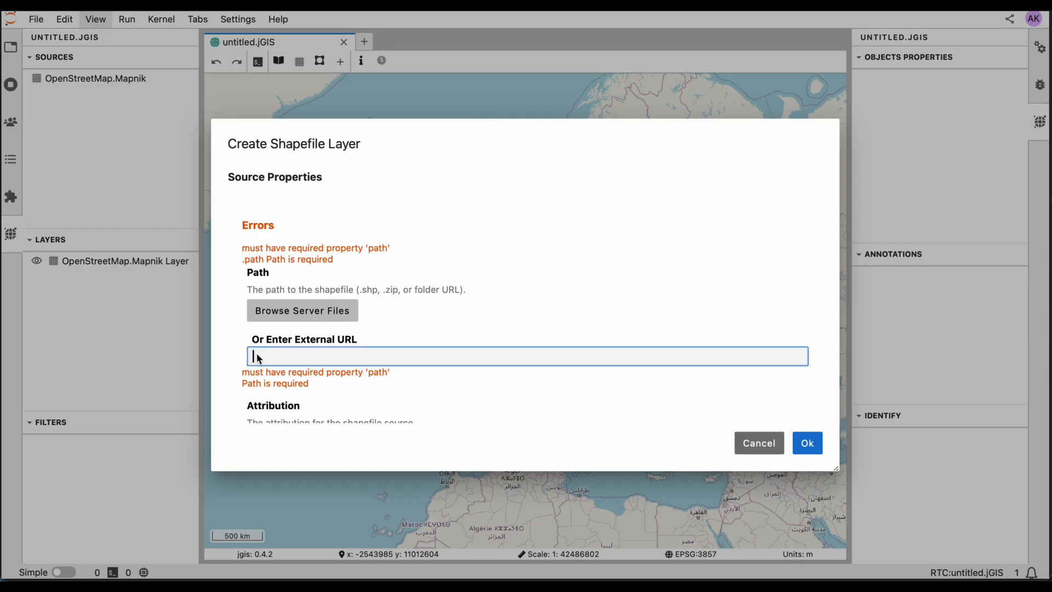
text(https://public.opendatasoft.com/api/explore/v2.1/catalog/datasets/georef-united-states-of-america-county/exports/shp)
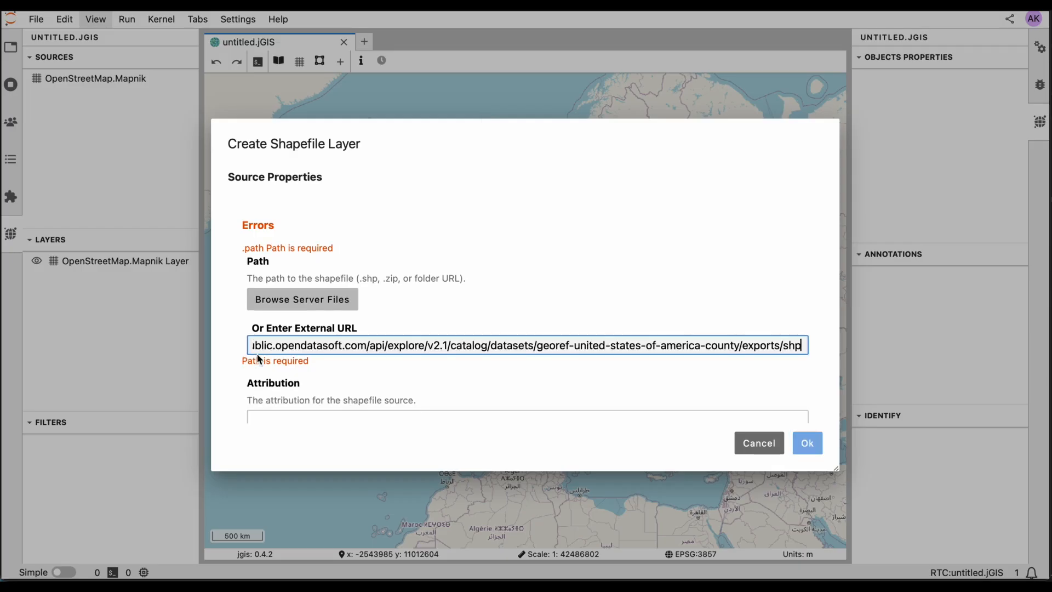
click(329, 347)
drag(261, 344, 232, 344)
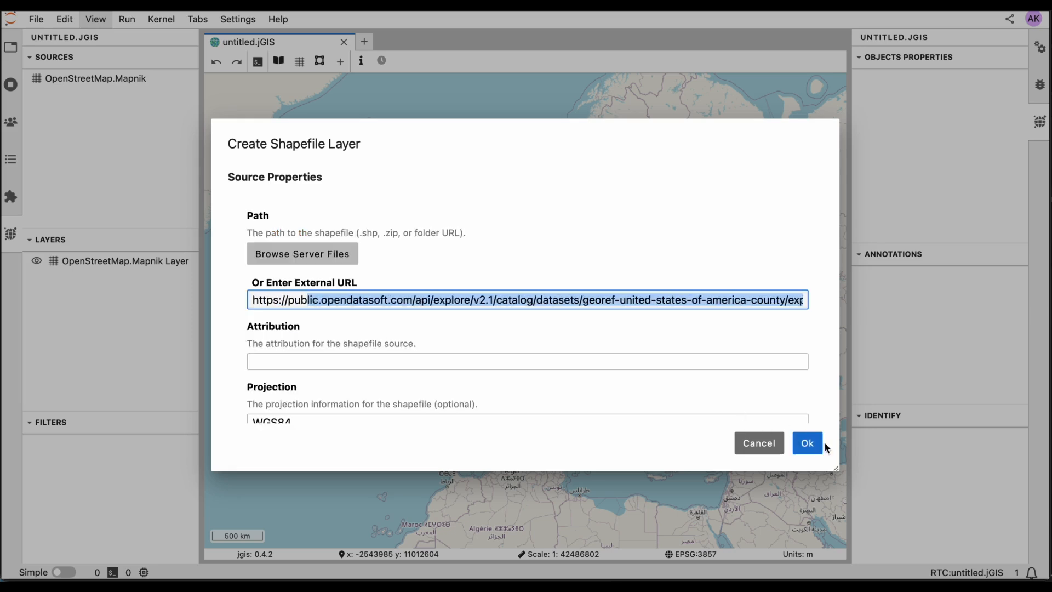
scroll(769, 378, down, 5)
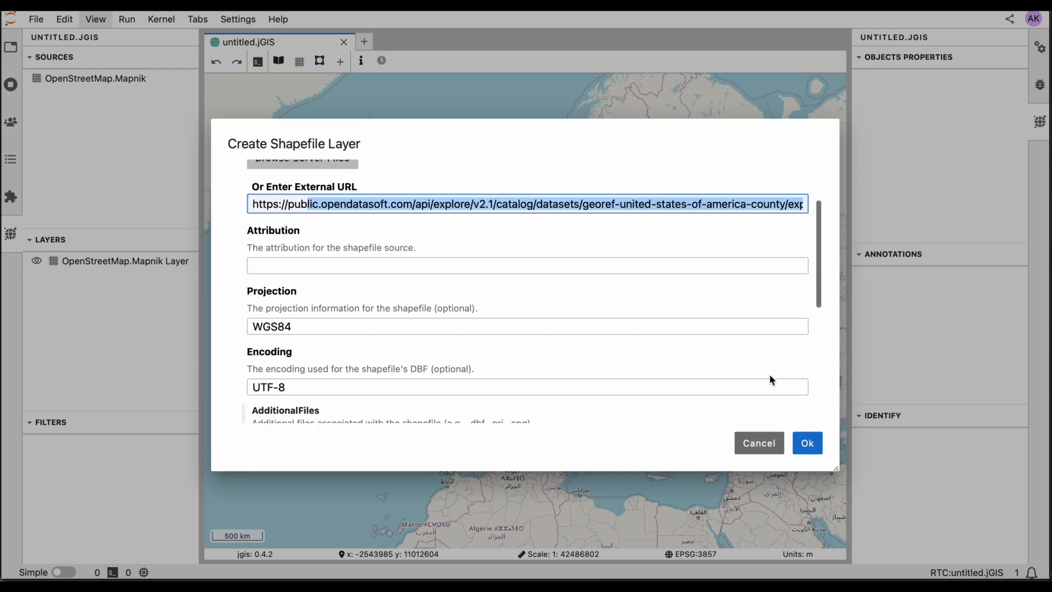
scroll(770, 378, down, 2)
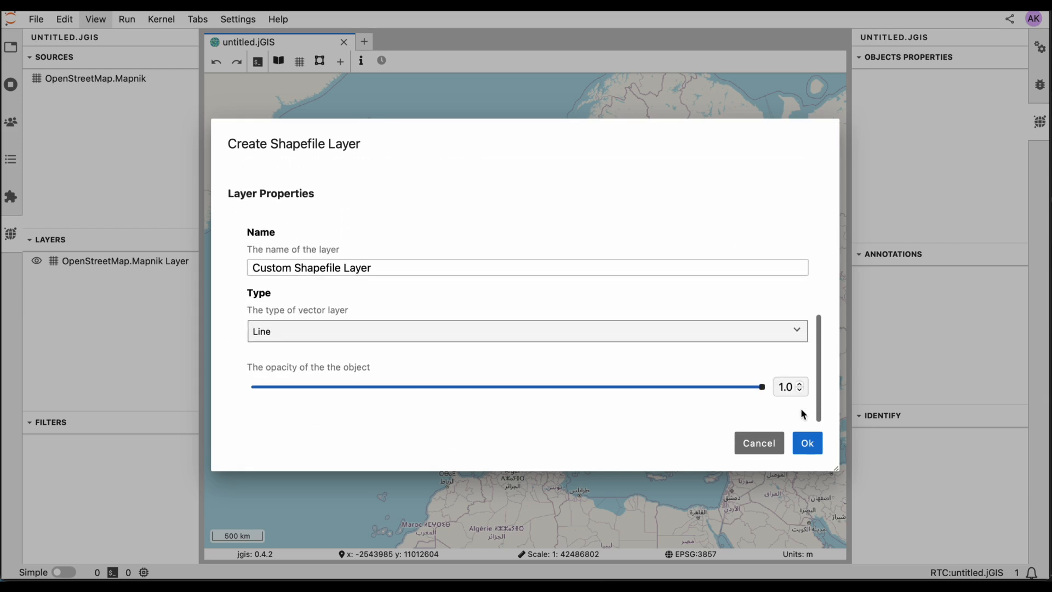
click(808, 445)
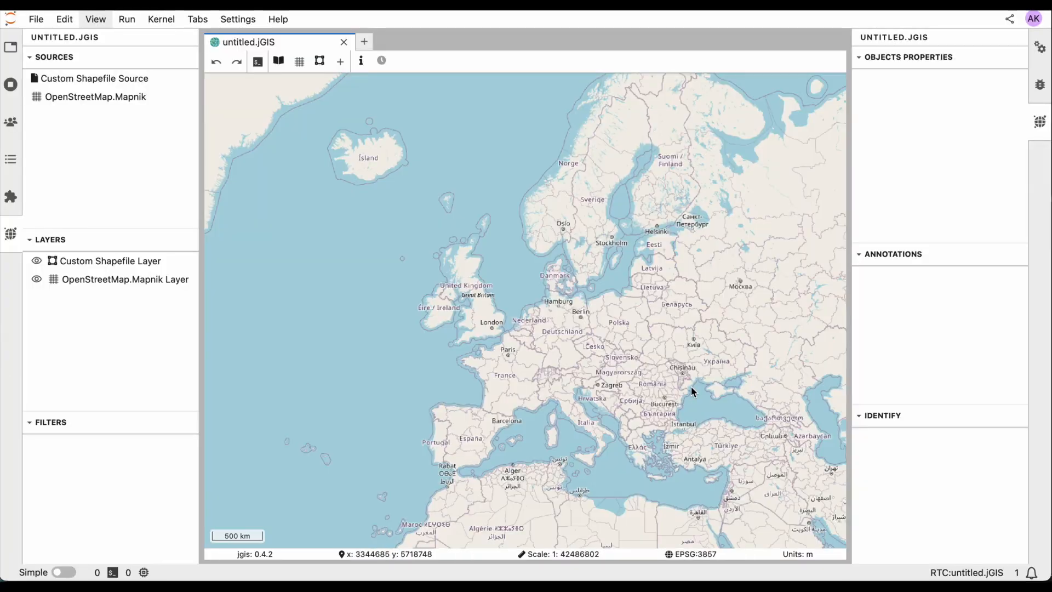
Rename the custom shapefile layer to US counties
scroll(692, 391, down, 2)
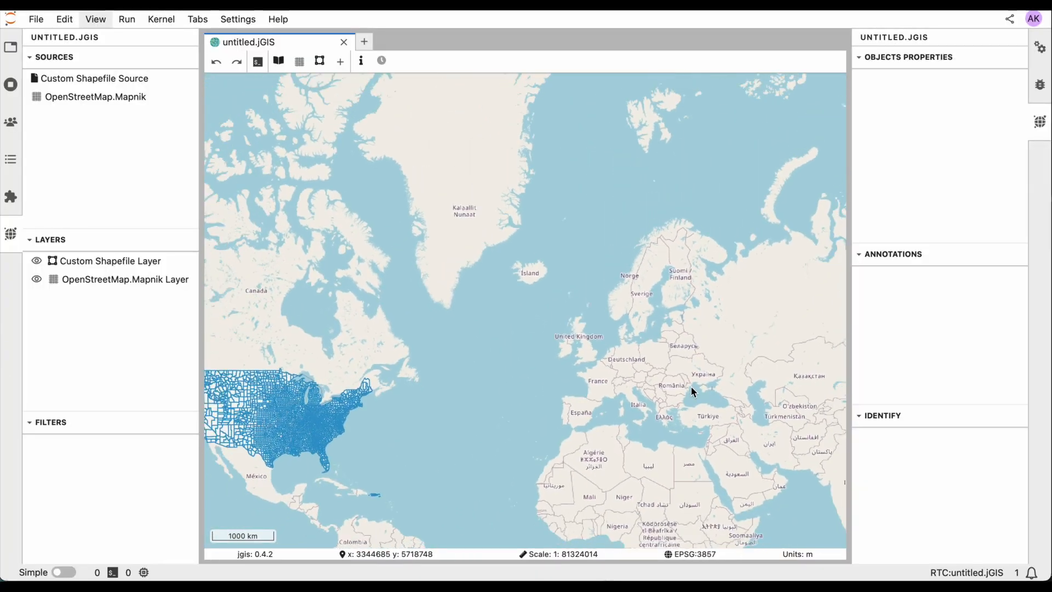
drag(580, 394, 740, 336)
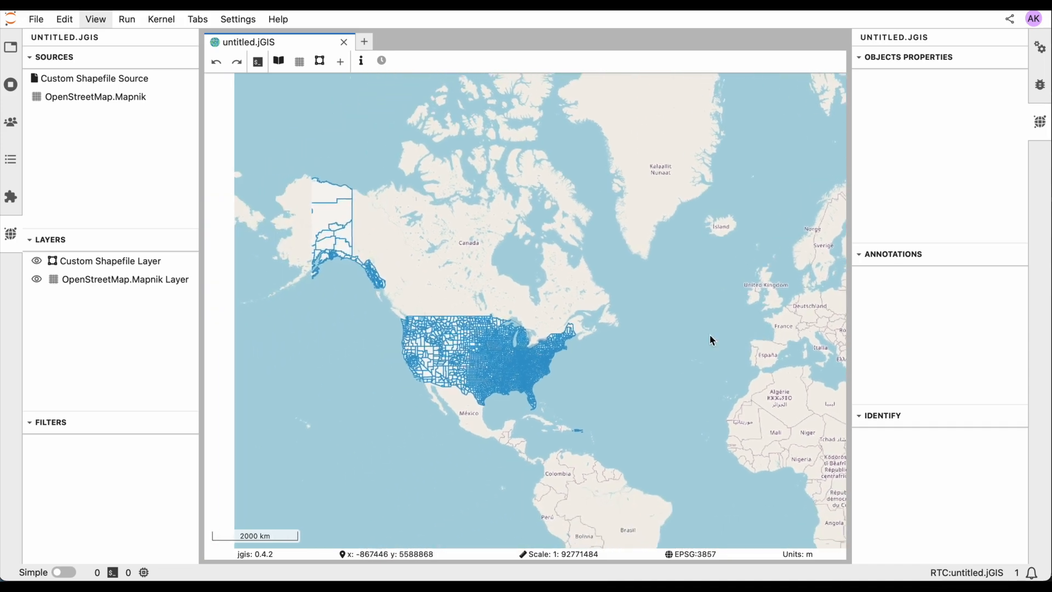
scroll(645, 341, up, 1)
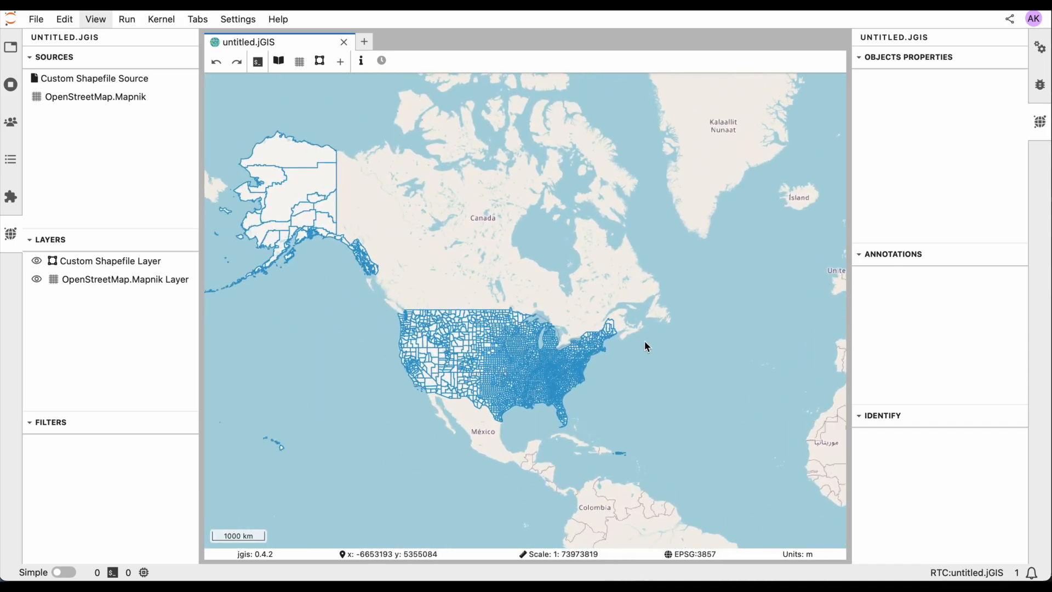
click(151, 270)
right_click(150, 269)
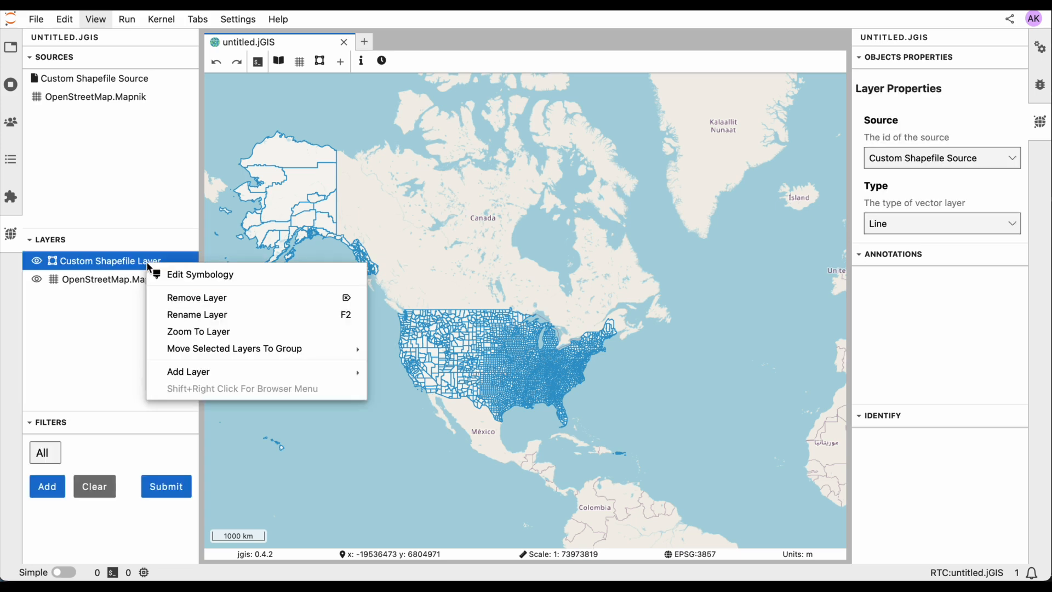
click(195, 314)
text(us)
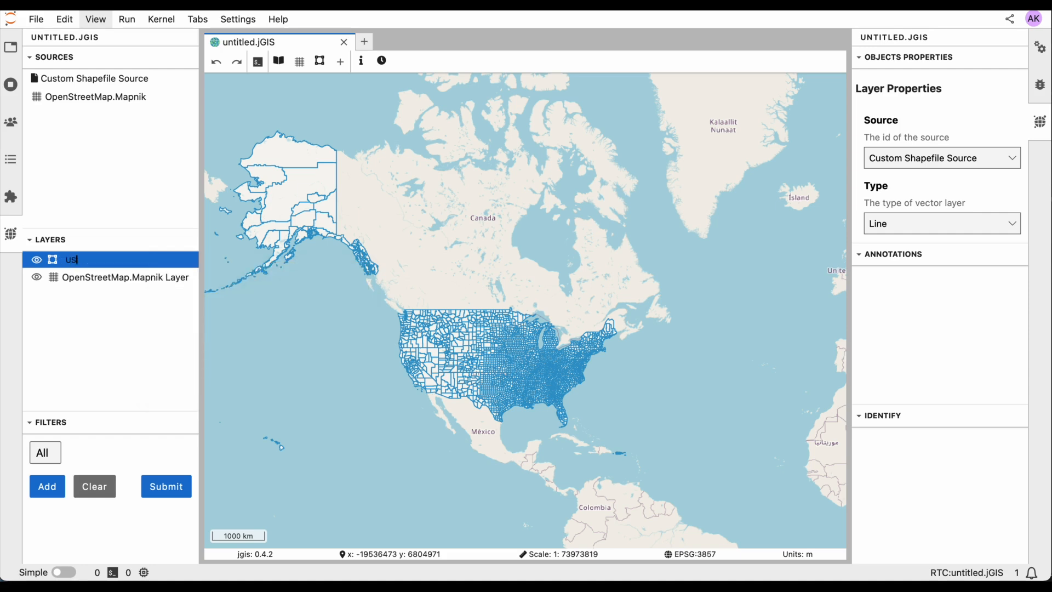
text( counties)
key(Return)
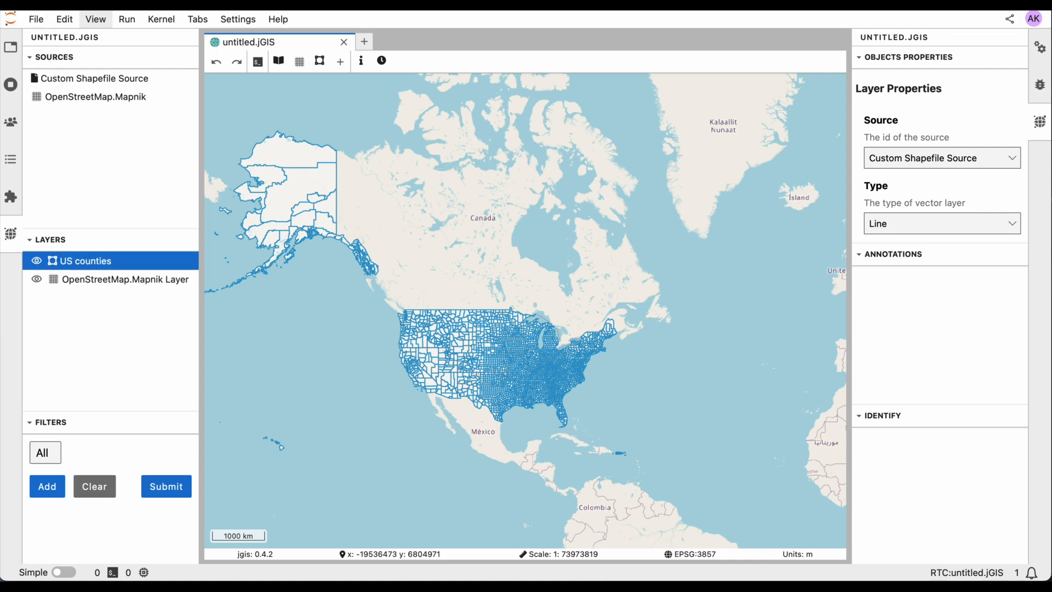
Open the US counties layer's symbology and set the stroke colour to pink and the fill colour to green
right_click(122, 267)
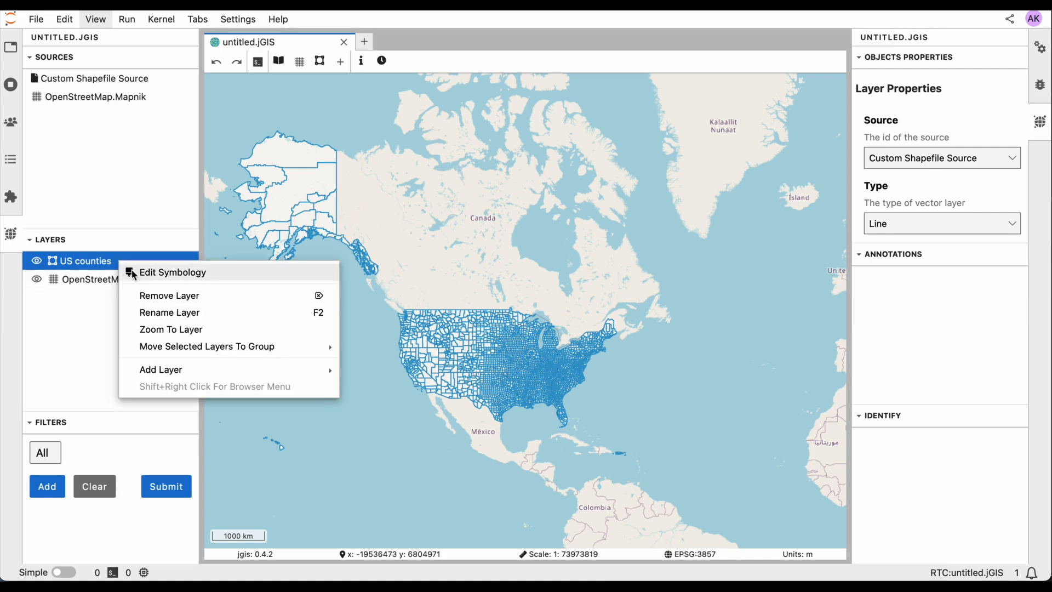
click(137, 272)
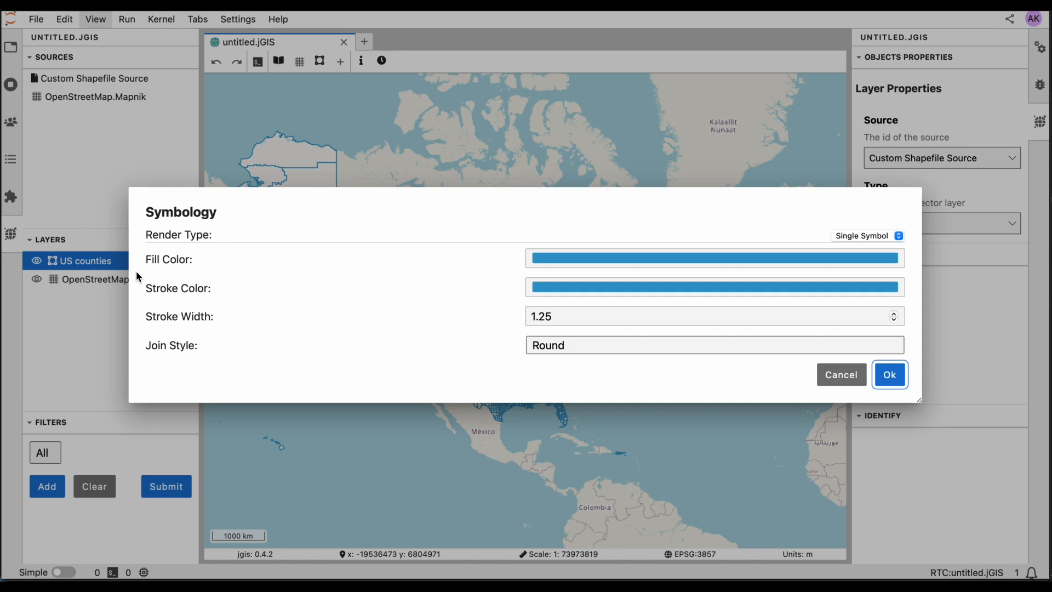
click(724, 290)
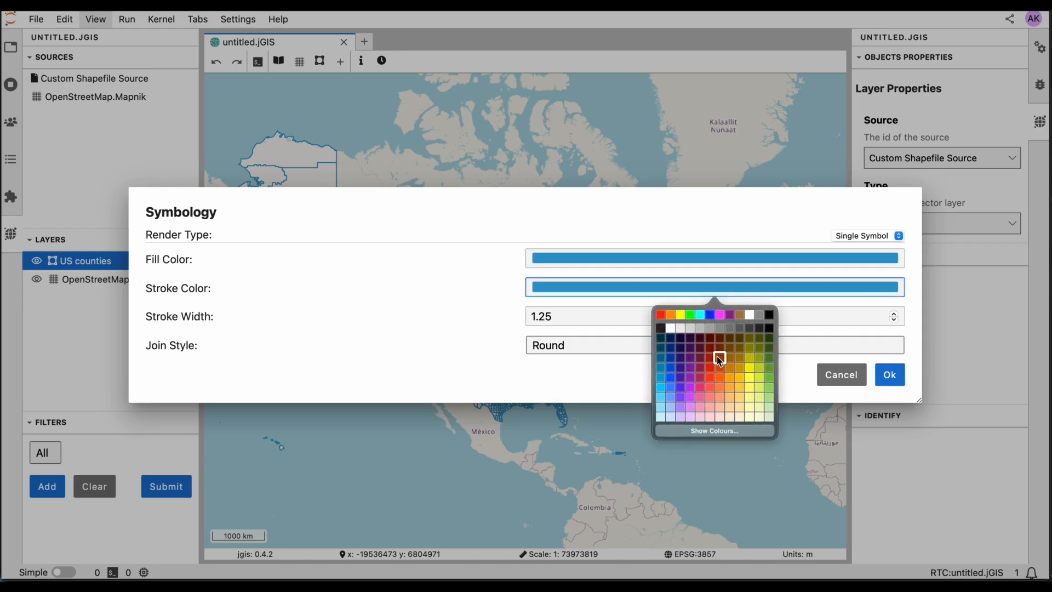
click(700, 388)
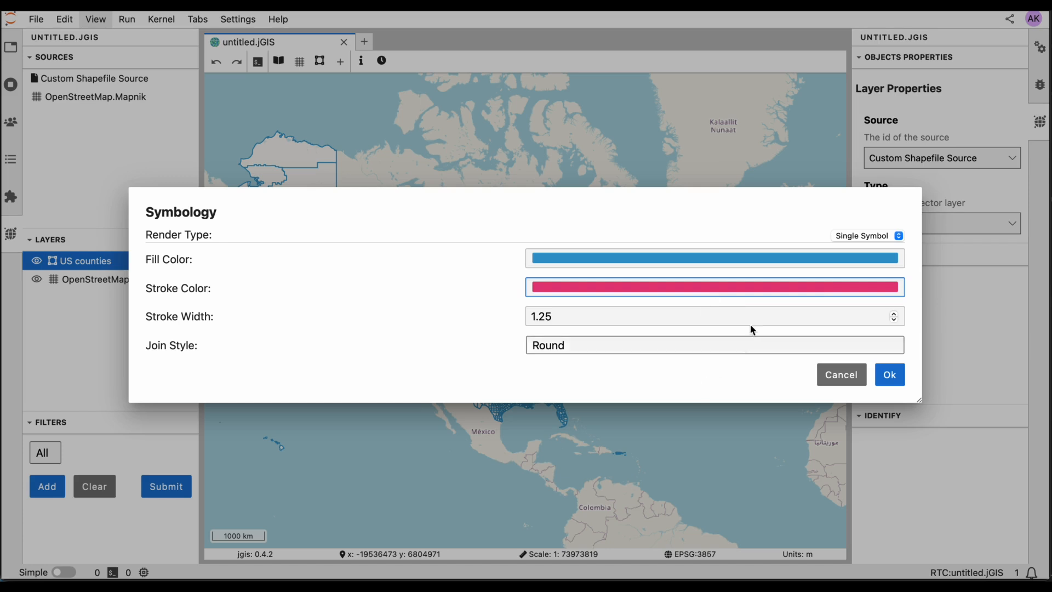
click(824, 264)
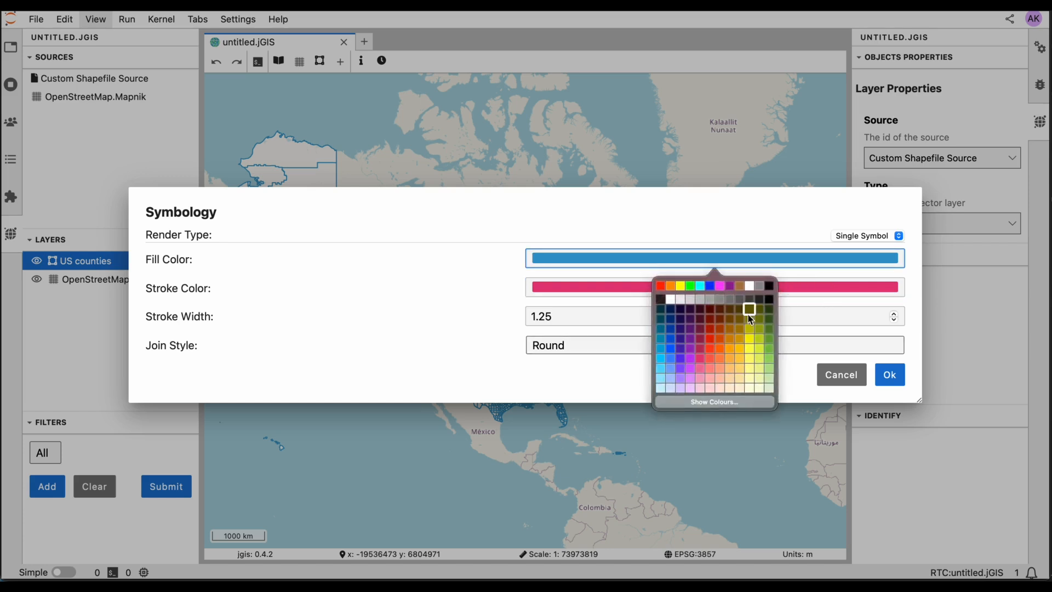
click(770, 327)
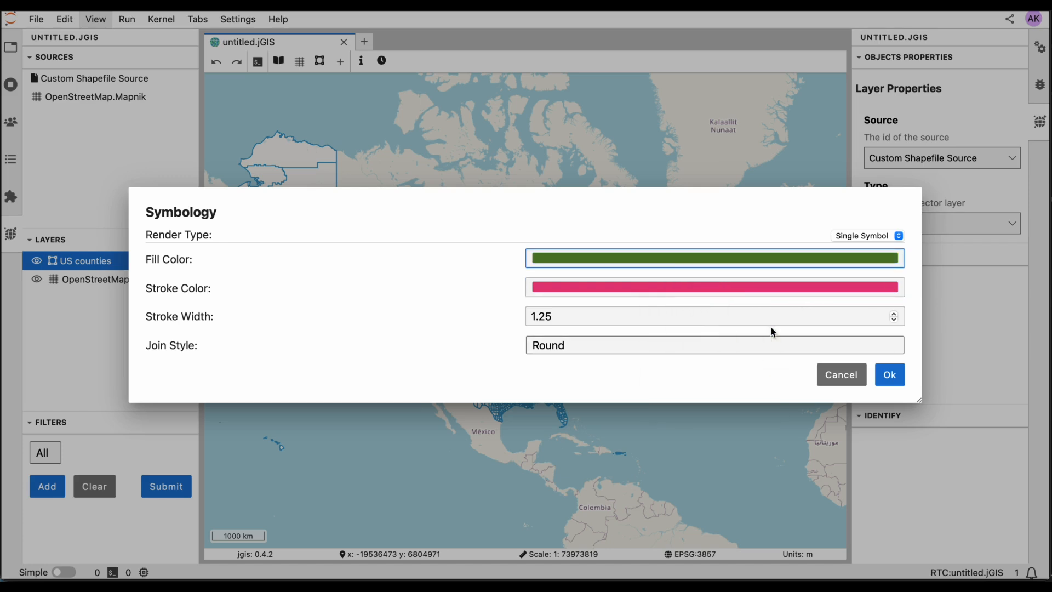
Set the stroke width to 3.25 and apply the symbology
click(892, 314)
click(895, 314)
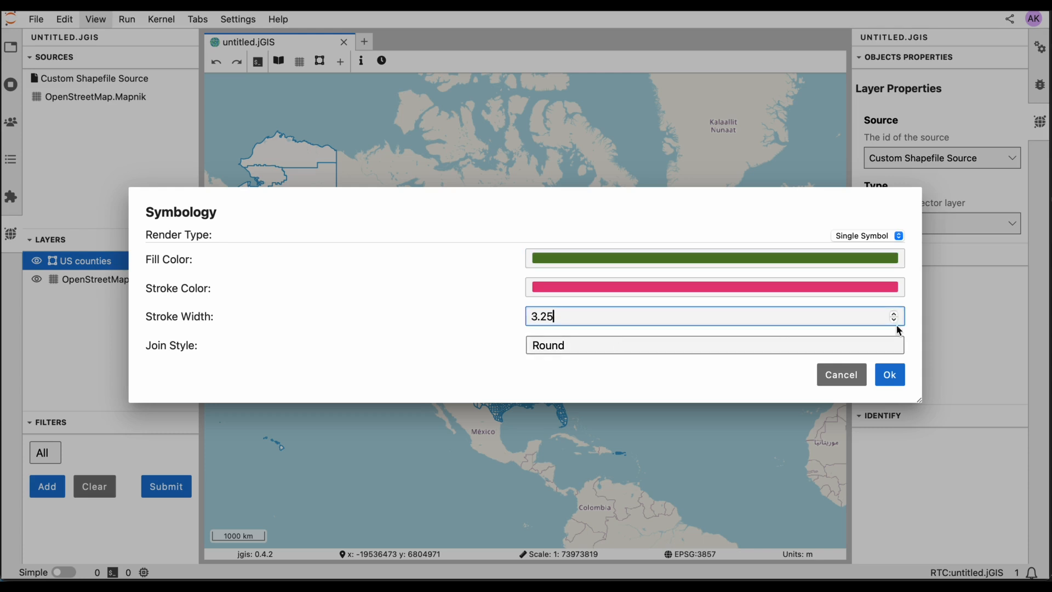
click(890, 374)
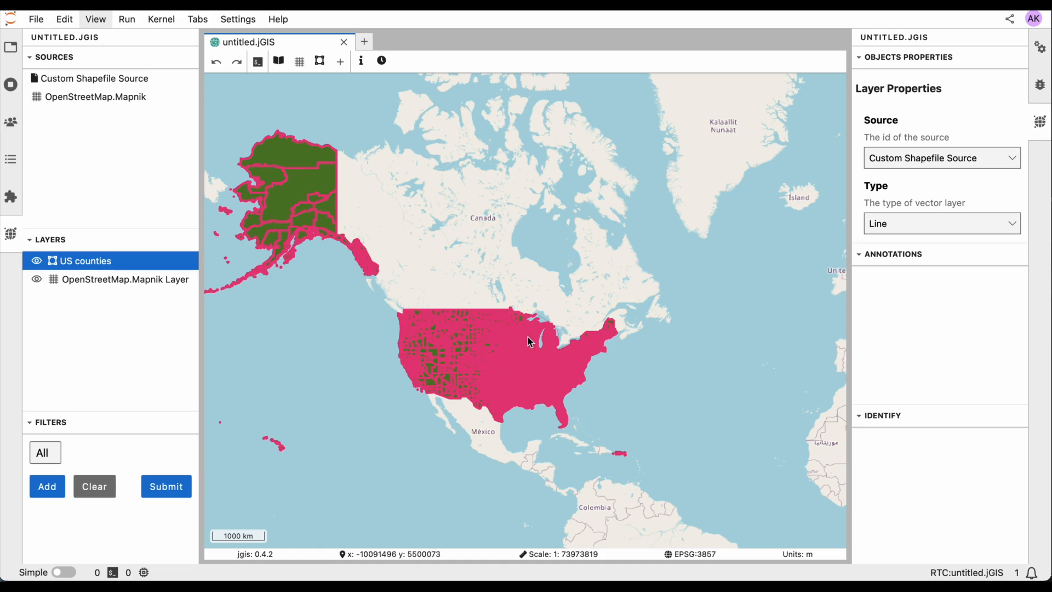
Zoom in and pan across the eastern United States to examine the styled county boundaries
scroll(529, 340, up, 2)
scroll(529, 340, up, 3)
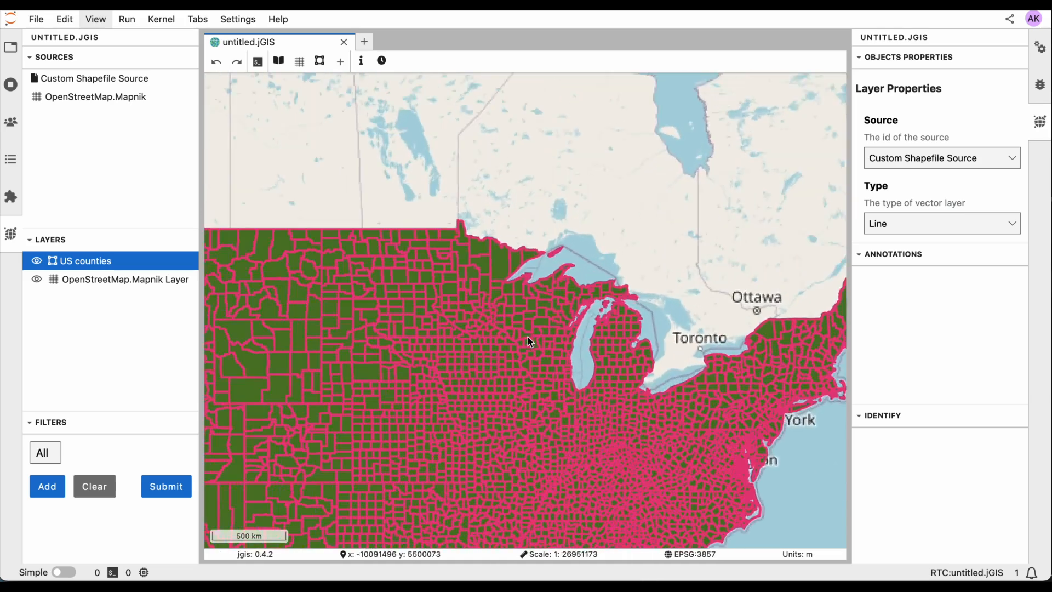
drag(540, 458, 383, 296)
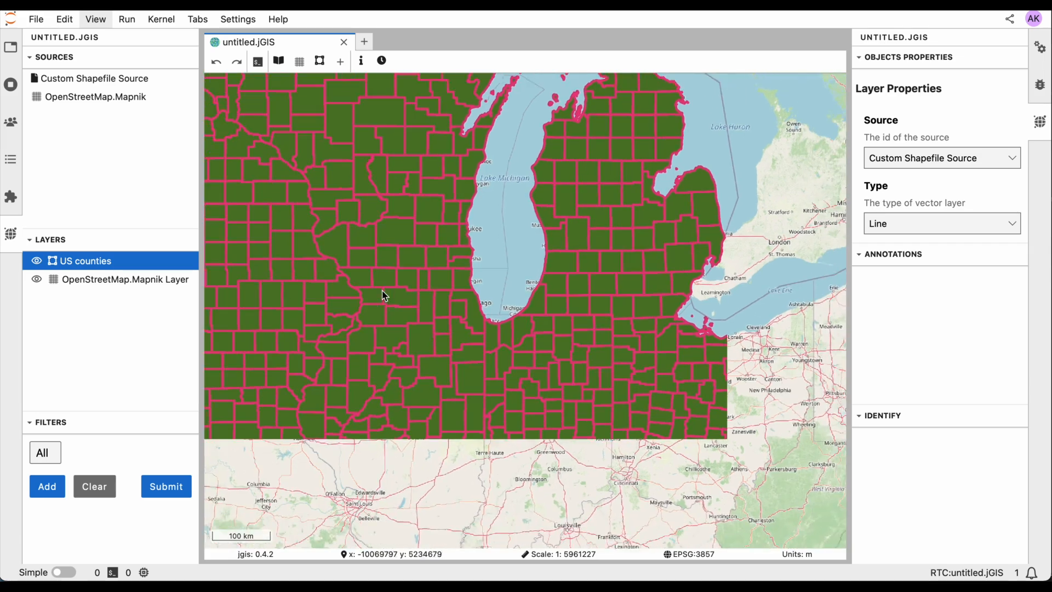
drag(636, 396, 481, 252)
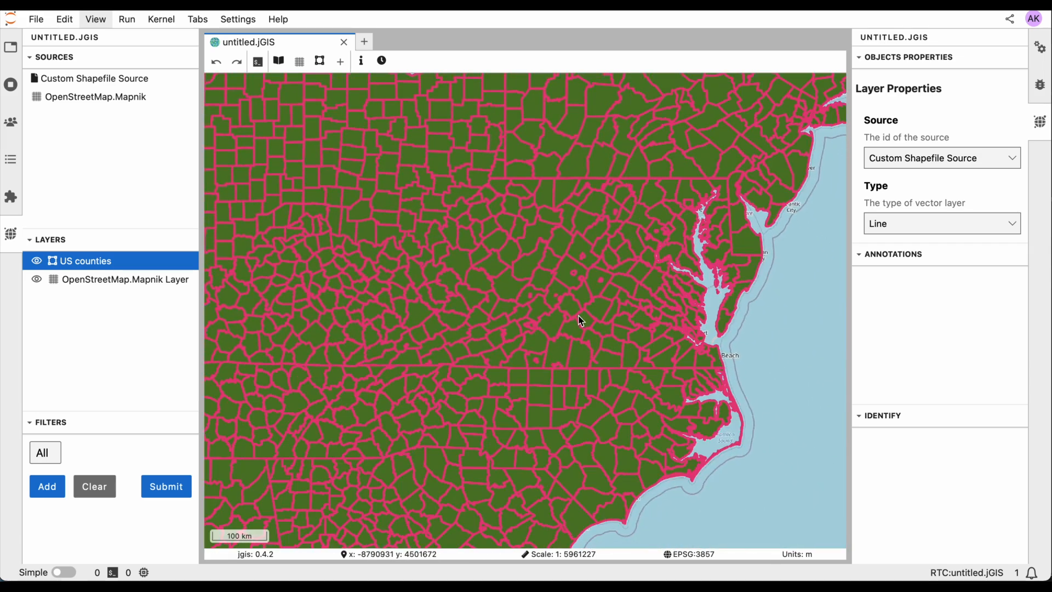
drag(580, 320, 348, 326)
drag(504, 201, 466, 345)
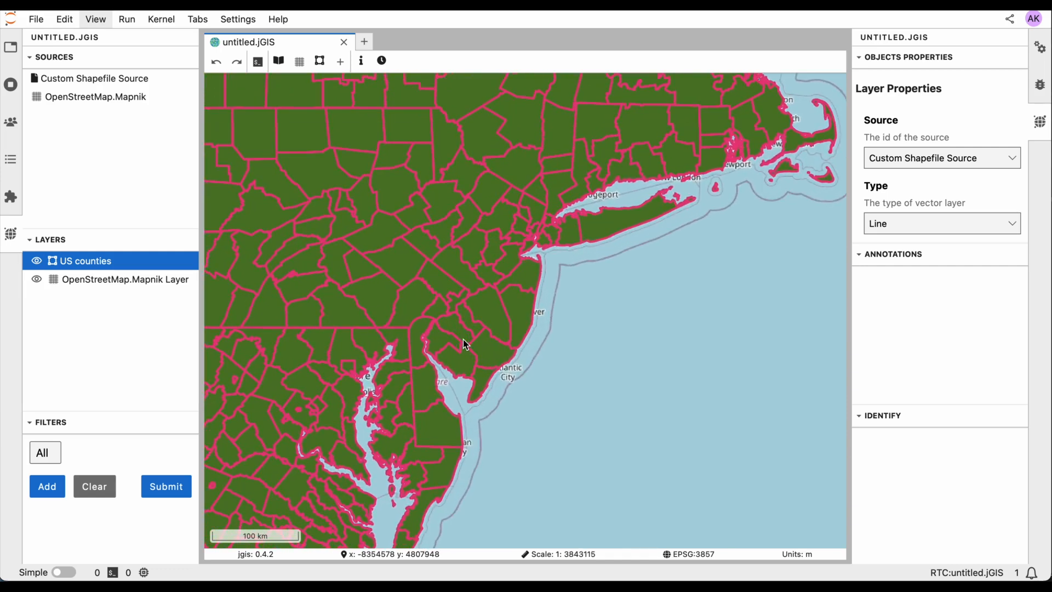
scroll(465, 344, up, 2)
drag(652, 193, 547, 298)
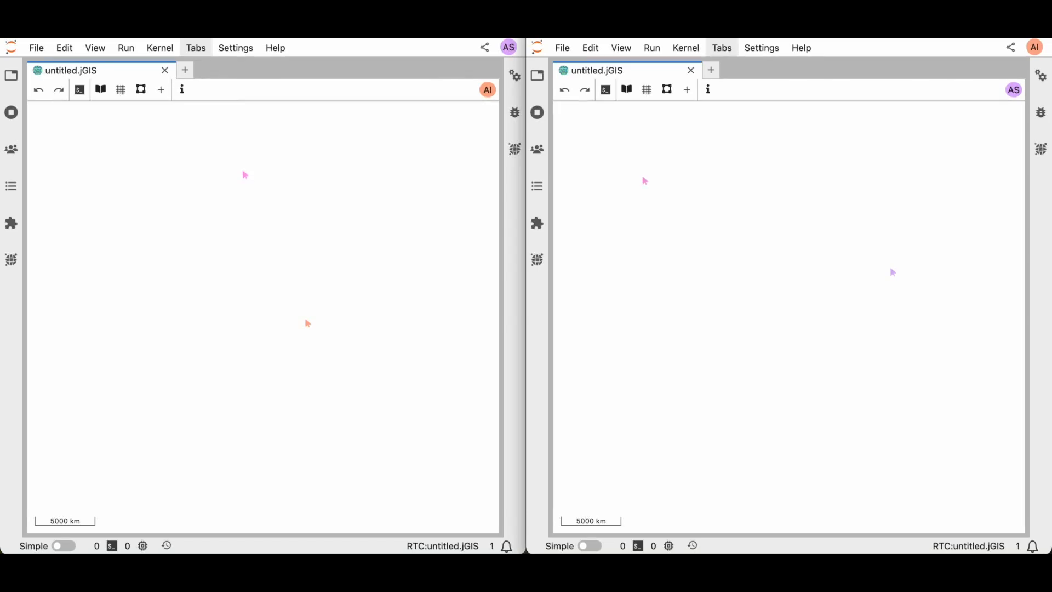
Add the OpenStreetMap.Mapnik basemap to the shared map from the layer browser in the first collaborator's window
click(165, 89)
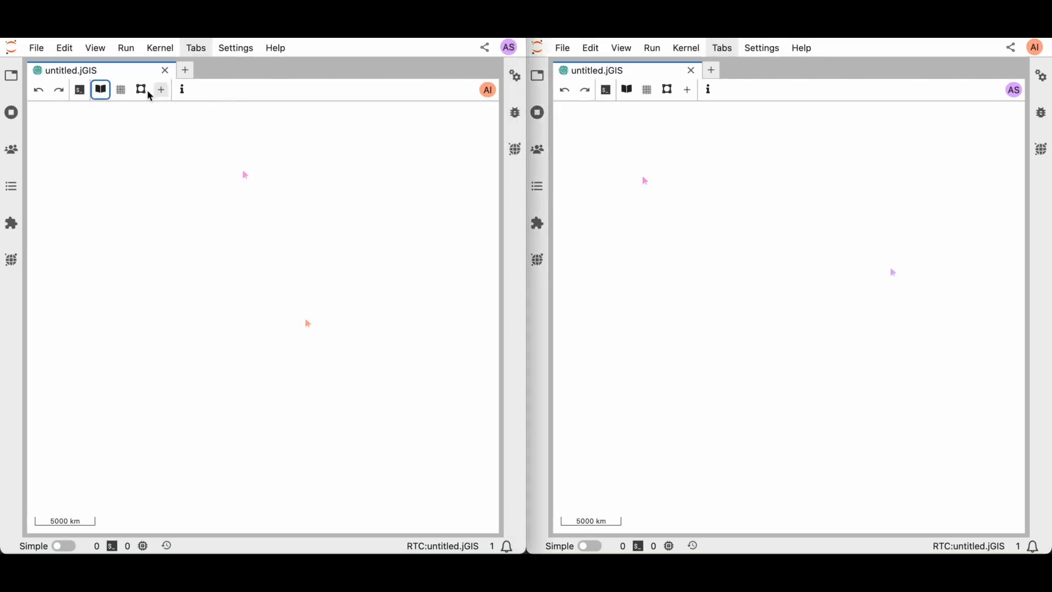
click(107, 94)
click(266, 207)
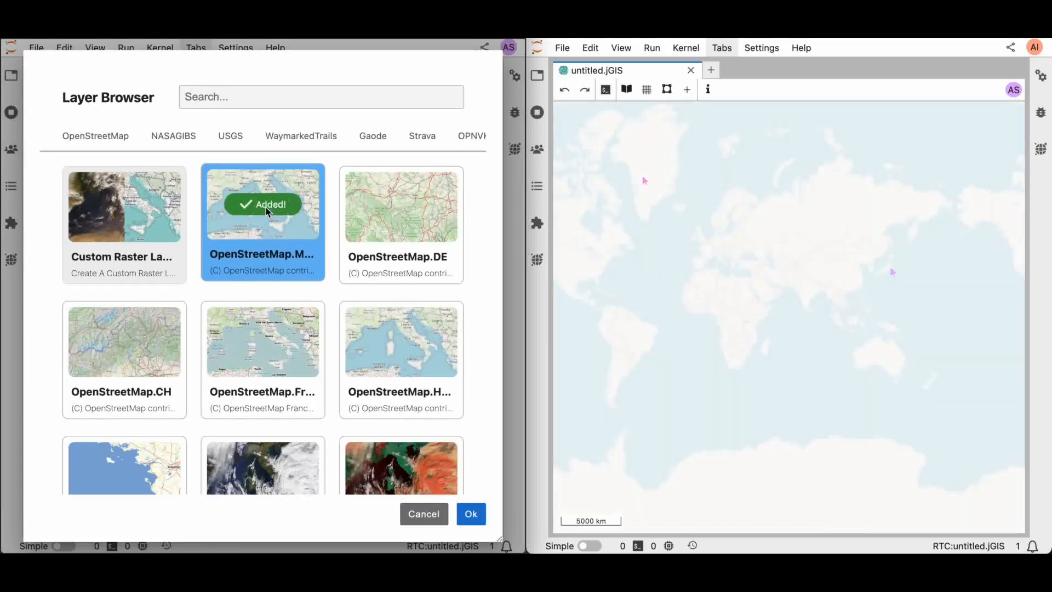
click(471, 514)
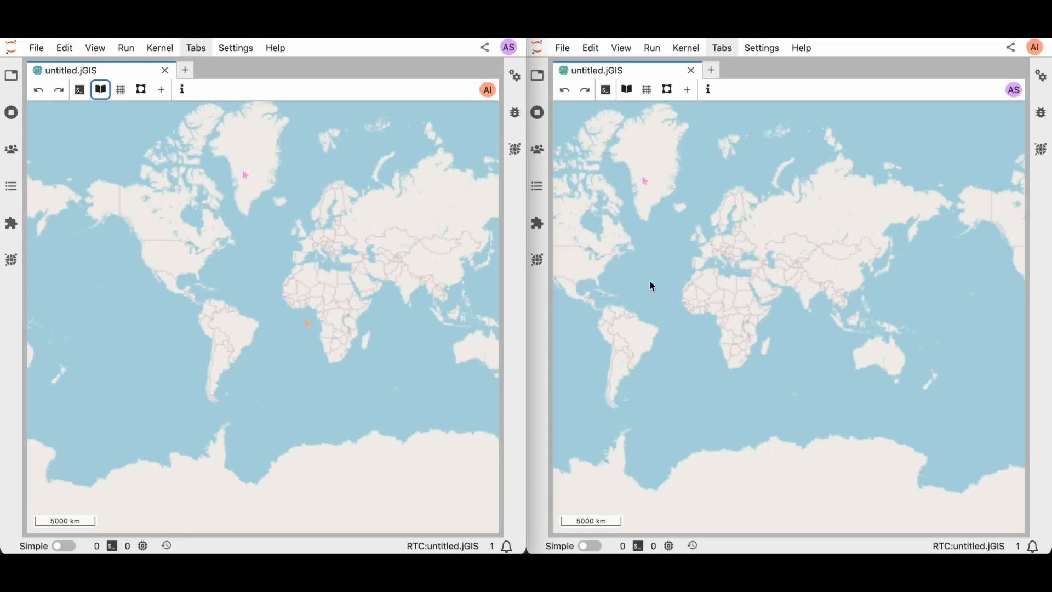
In the second window, add a new shapefile layer using the osm-france-library shapefile export URL
click(689, 97)
click(688, 90)
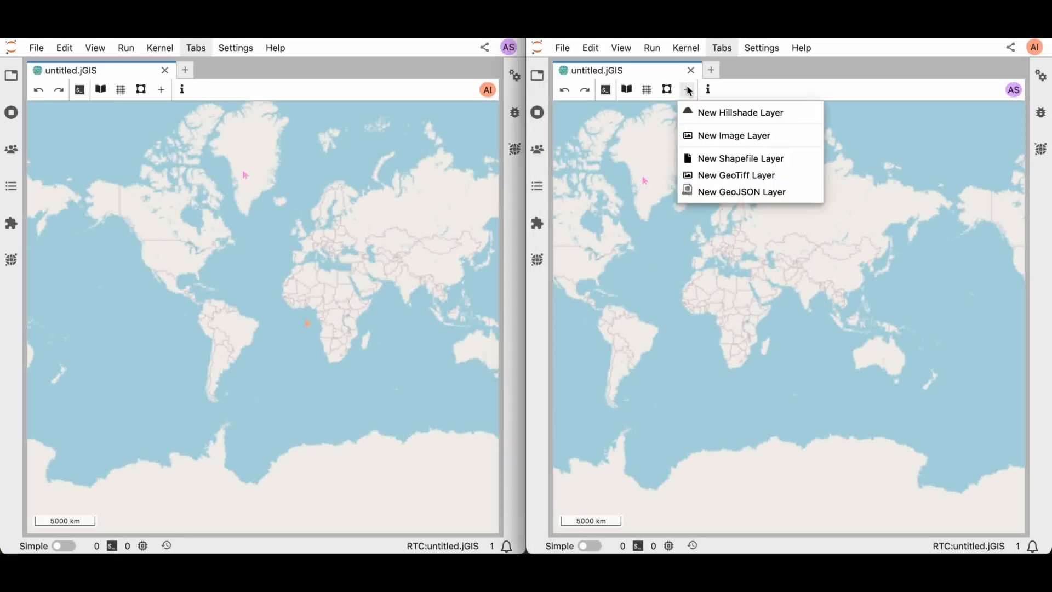
click(722, 158)
click(745, 293)
key(ctrl+v)
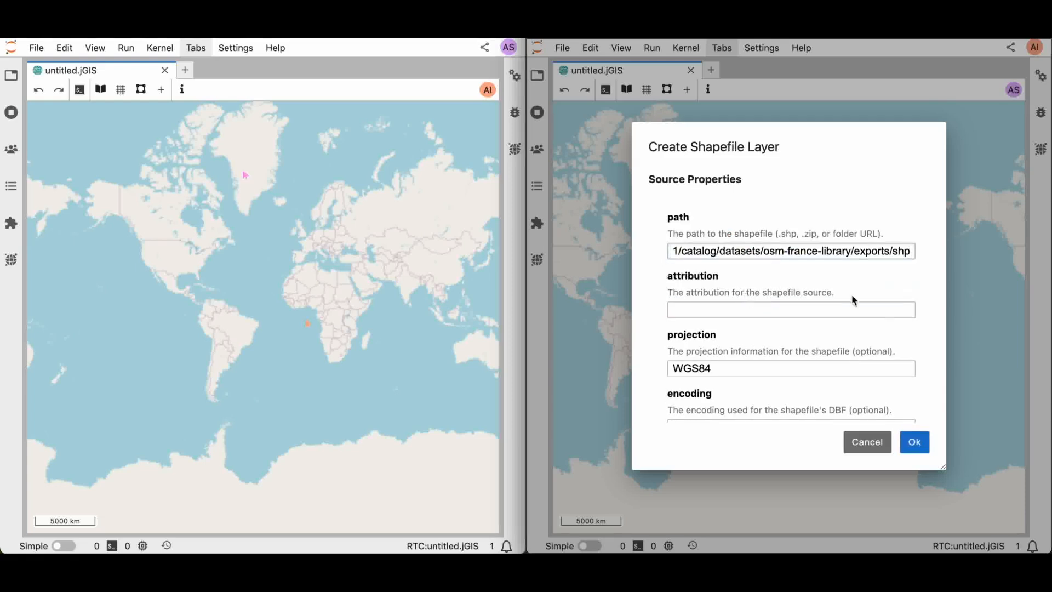
click(914, 442)
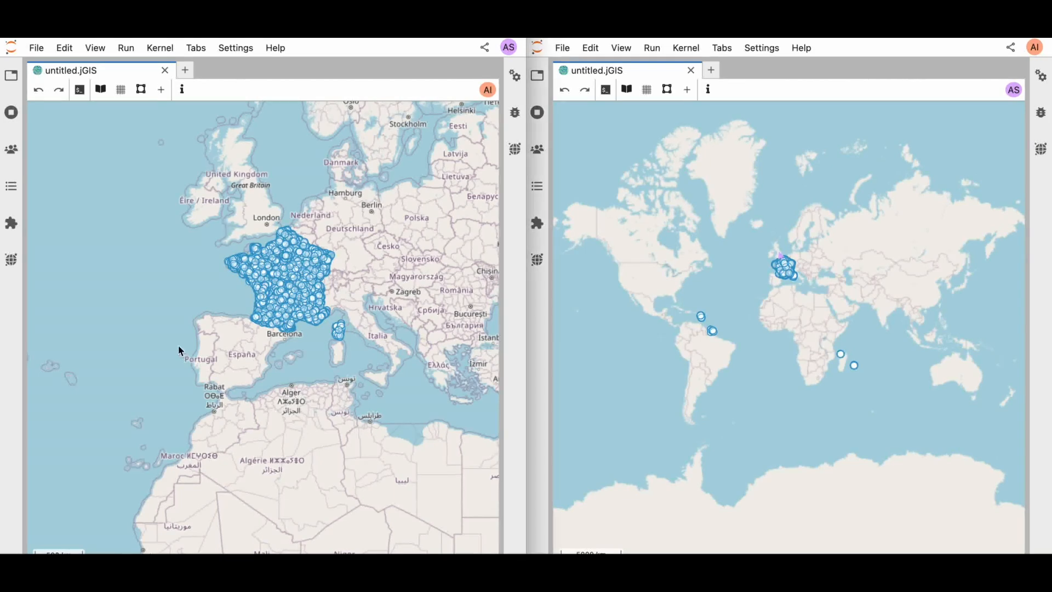
Follow the other collaborator's viewport while zooming and panning the shared map toward France
click(488, 90)
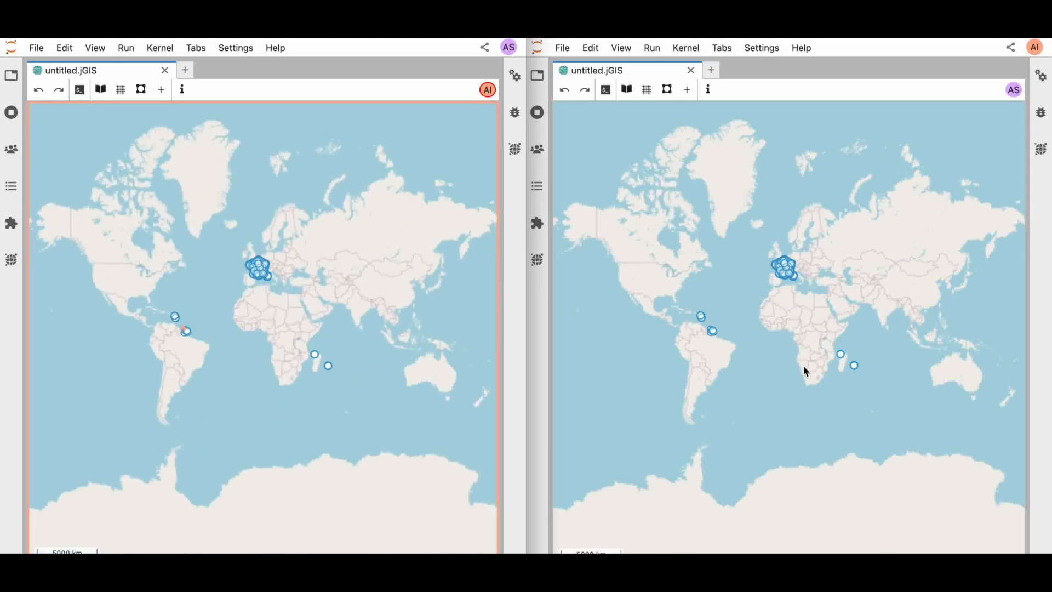
scroll(794, 269, up, 2)
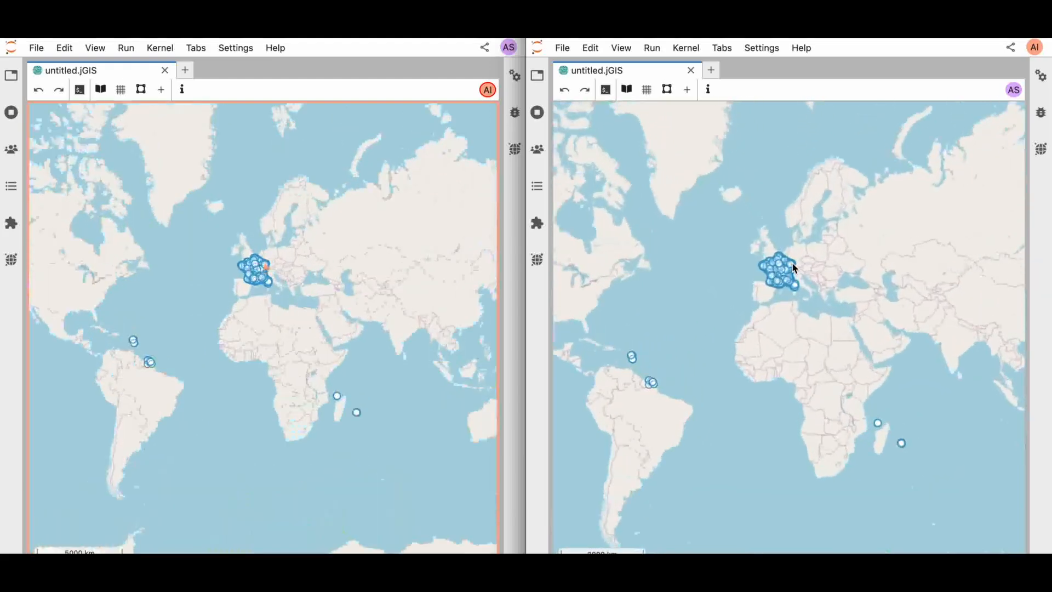
scroll(794, 269, up, 4)
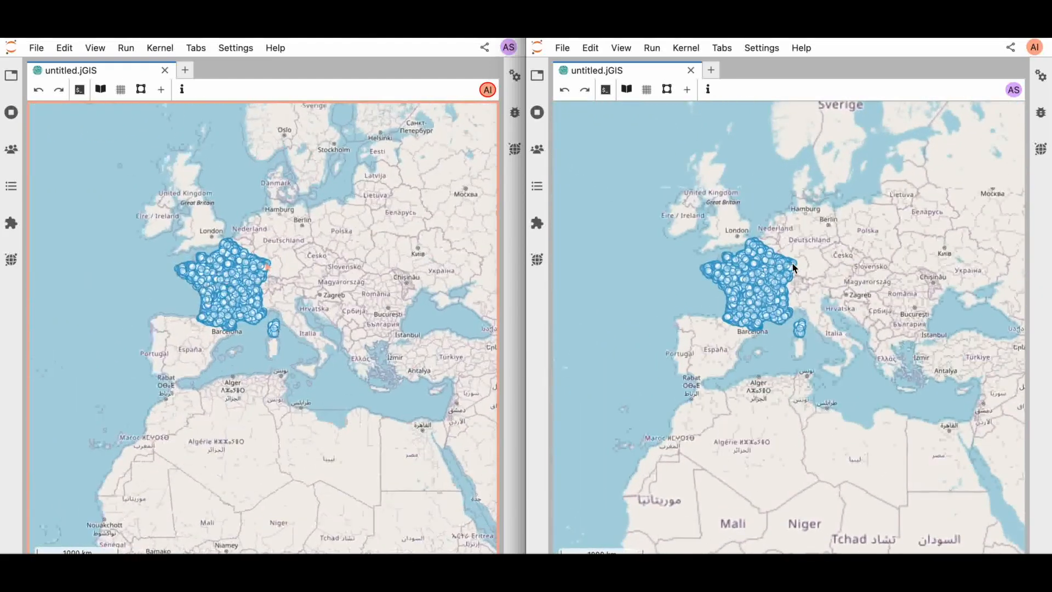
scroll(736, 314, up, 3)
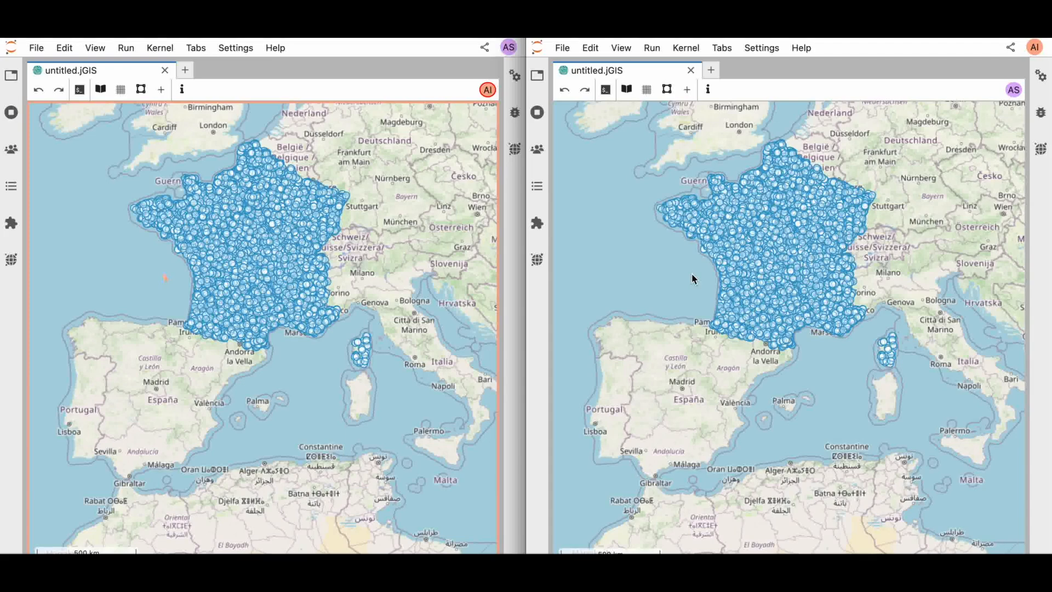
drag(692, 274, 630, 155)
drag(864, 254, 841, 455)
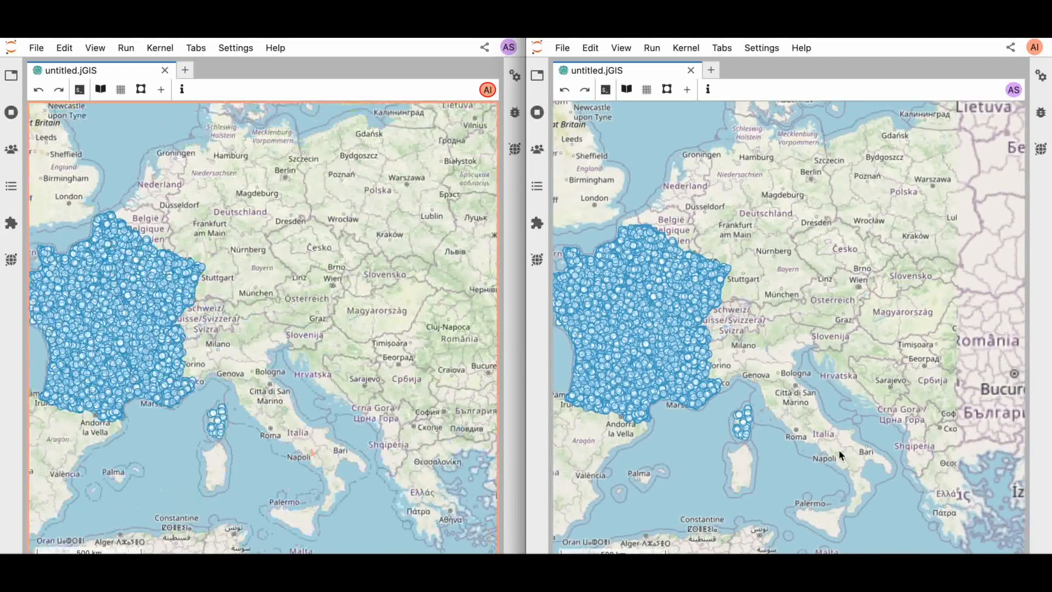
drag(641, 345, 792, 345)
scroll(795, 343, down, 3)
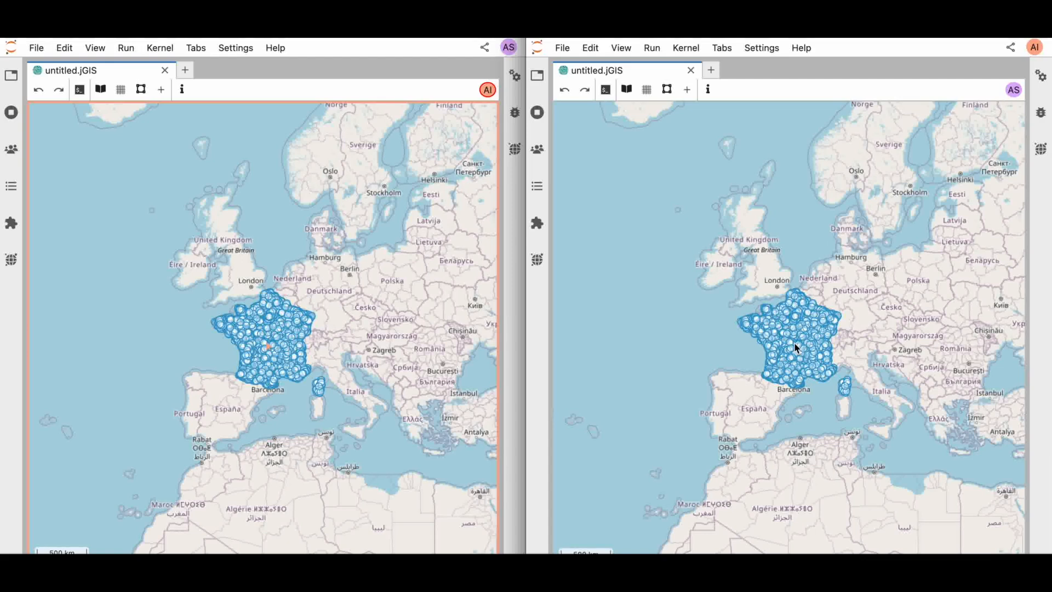
Open a launcher tab in the second window and start a Python (conda env:base) notebook
click(712, 70)
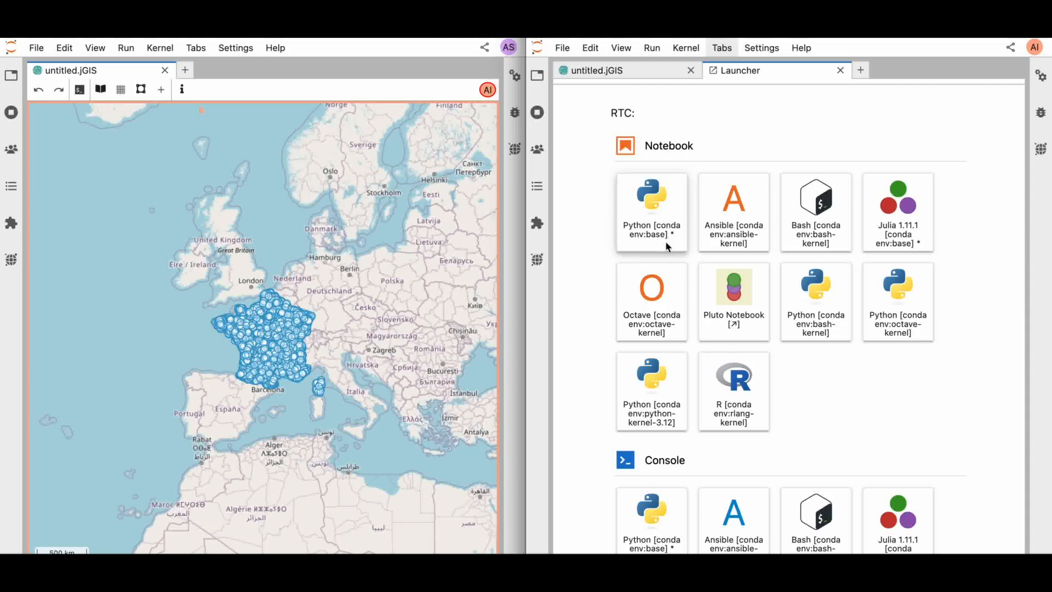
scroll(688, 322, down, 5)
scroll(688, 321, up, 3)
scroll(690, 321, down, 5)
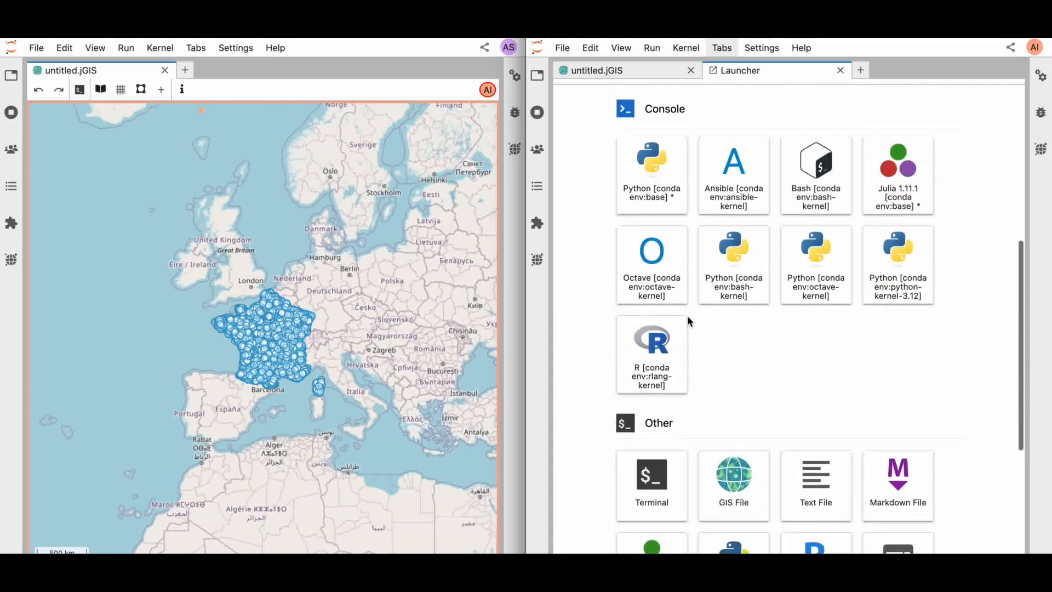
scroll(690, 322, down, 5)
scroll(689, 322, up, 10)
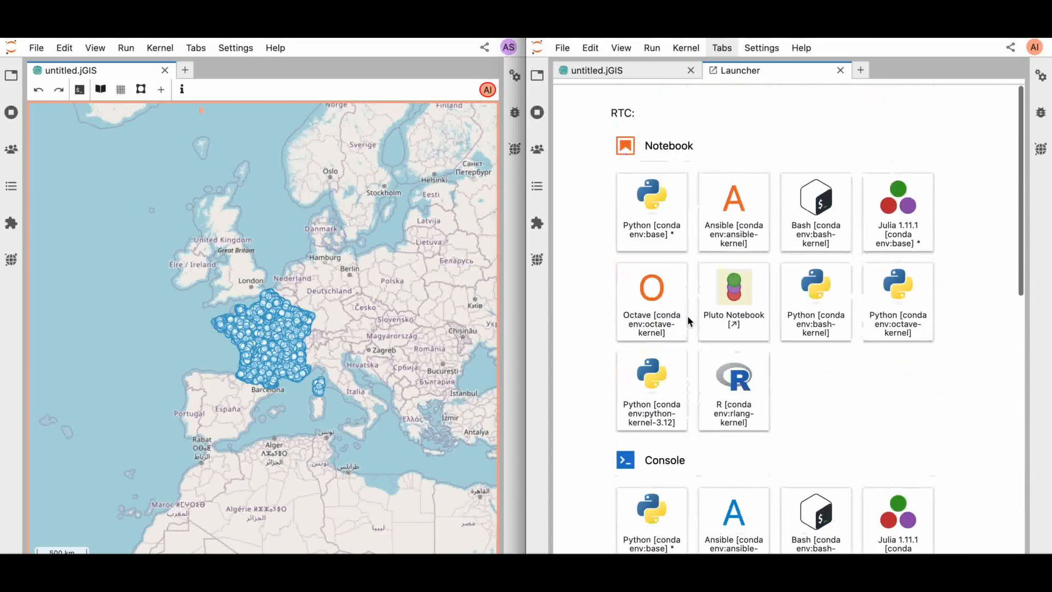
click(651, 202)
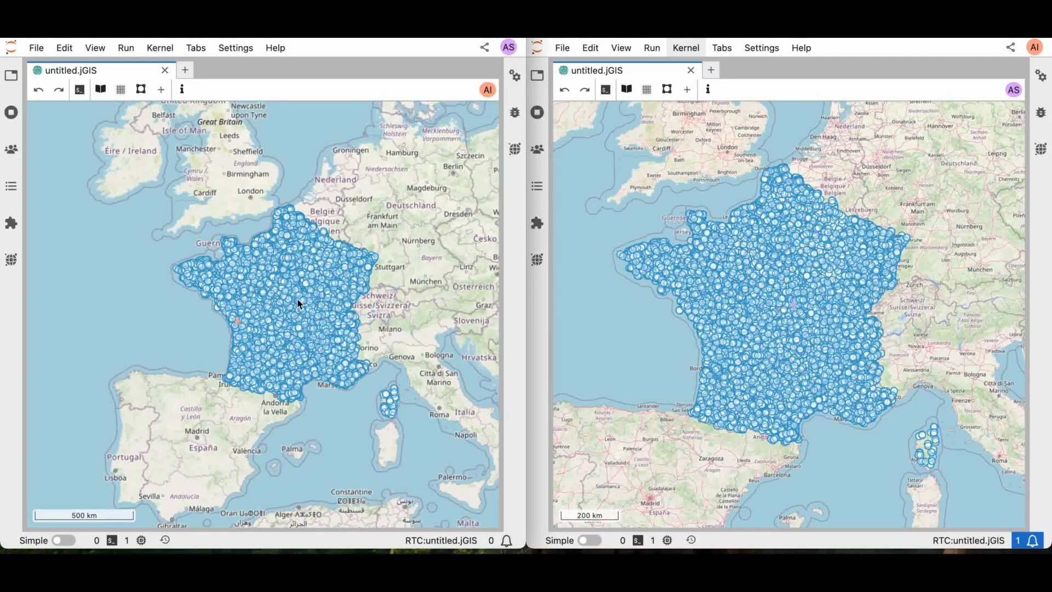
Zoom into a spot near Richelieu and add an annotation reading Missing data
scroll(299, 302, up, 3)
scroll(240, 306, up, 2)
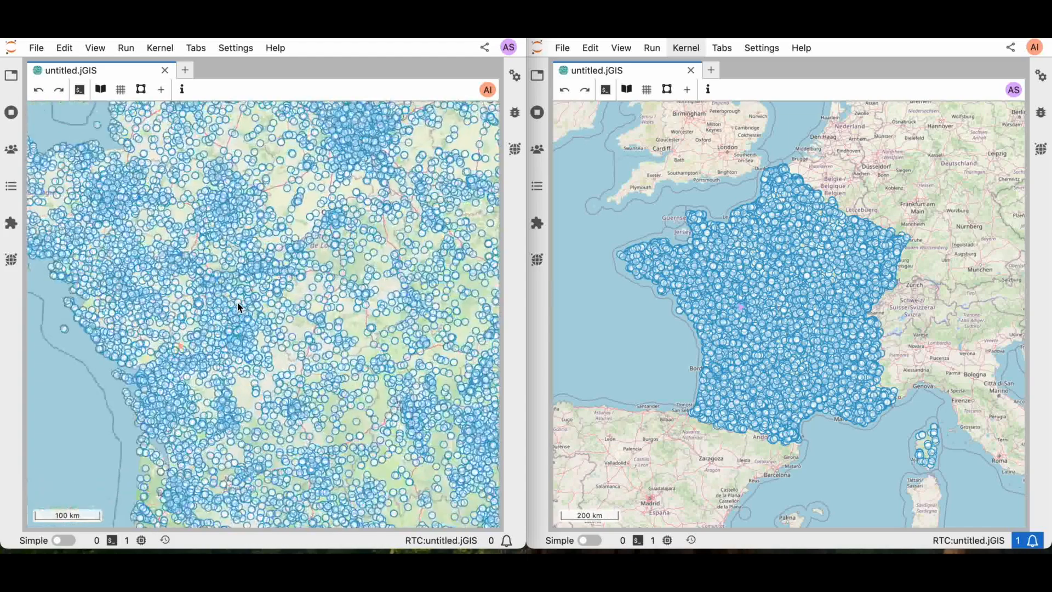
scroll(237, 303, up, 6)
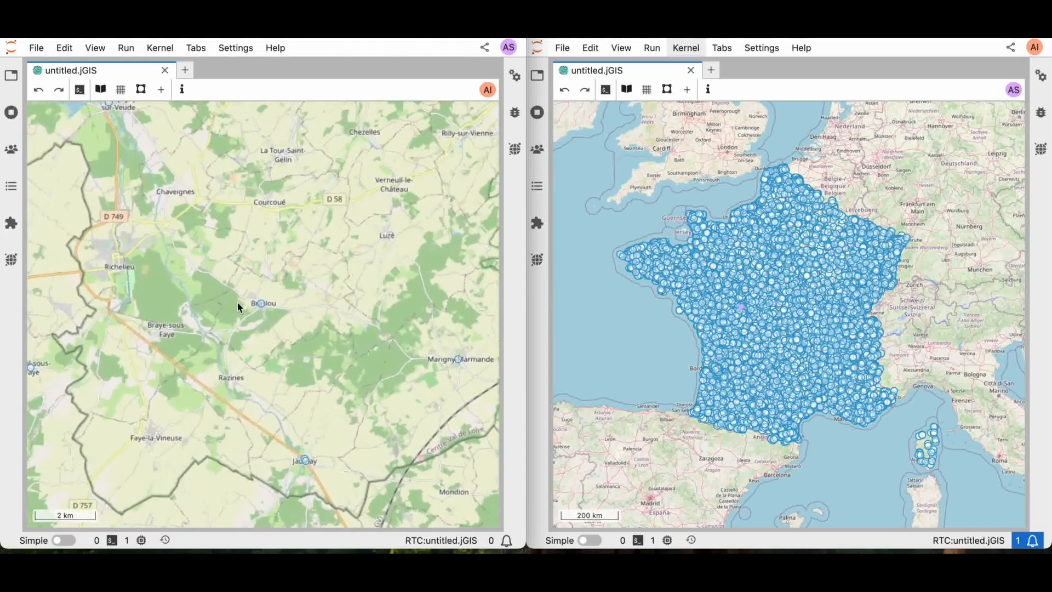
scroll(237, 306, up, 1)
right_click(87, 225)
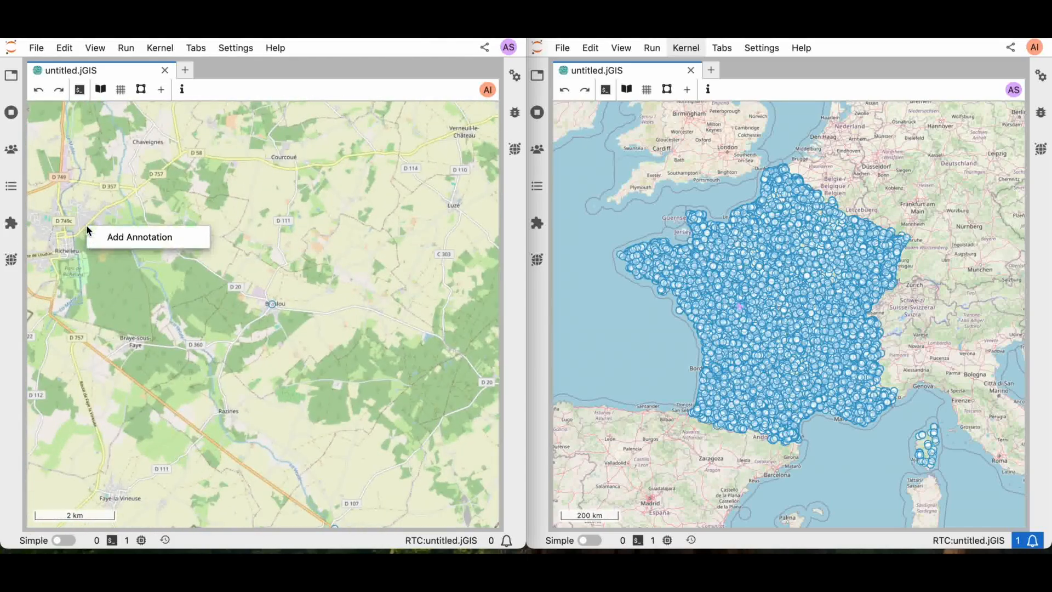
click(113, 236)
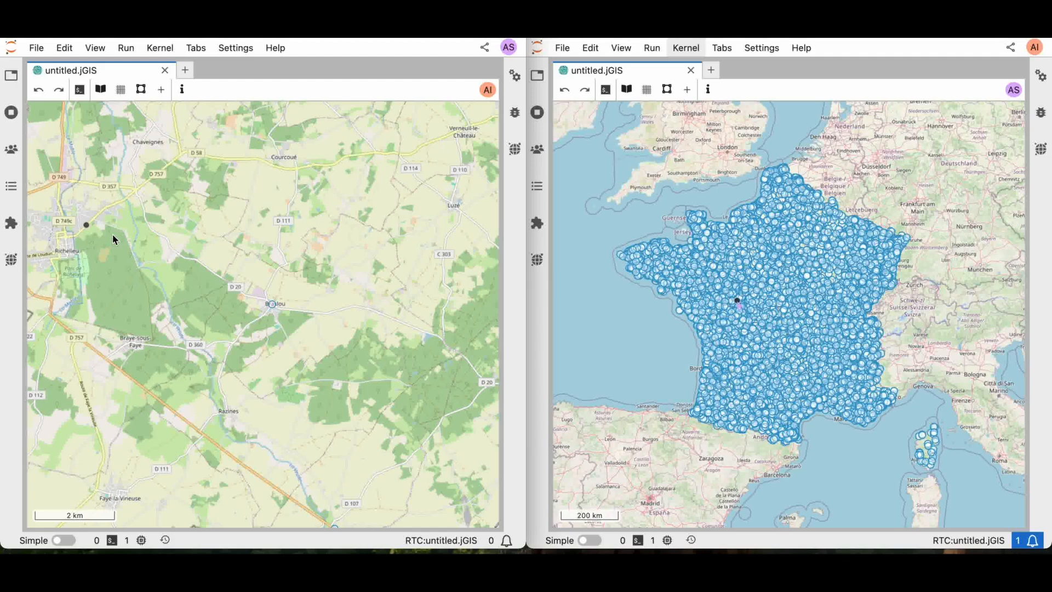
click(85, 225)
text(Missing data)
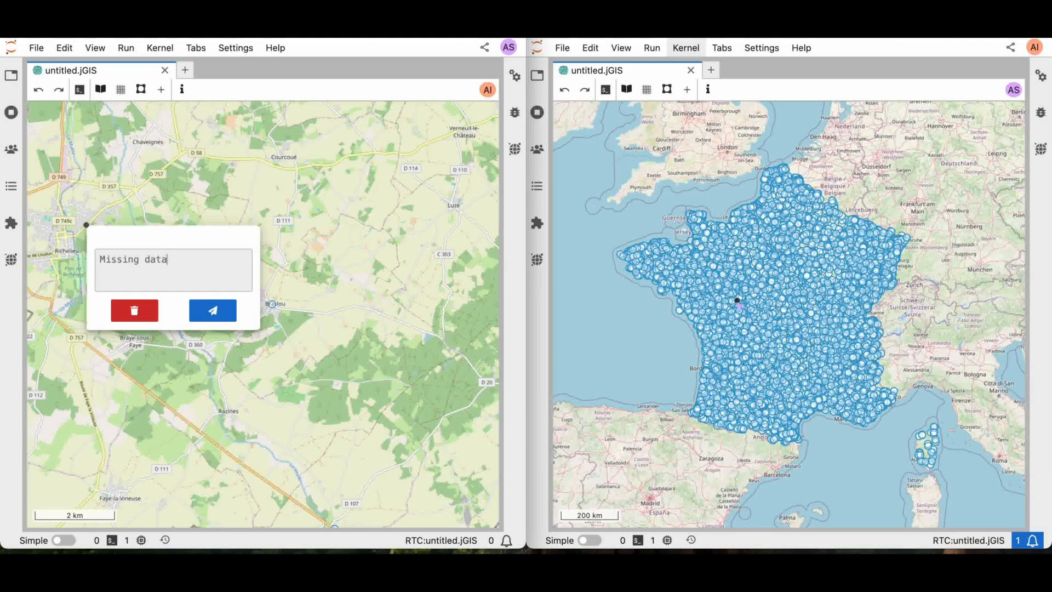
click(212, 310)
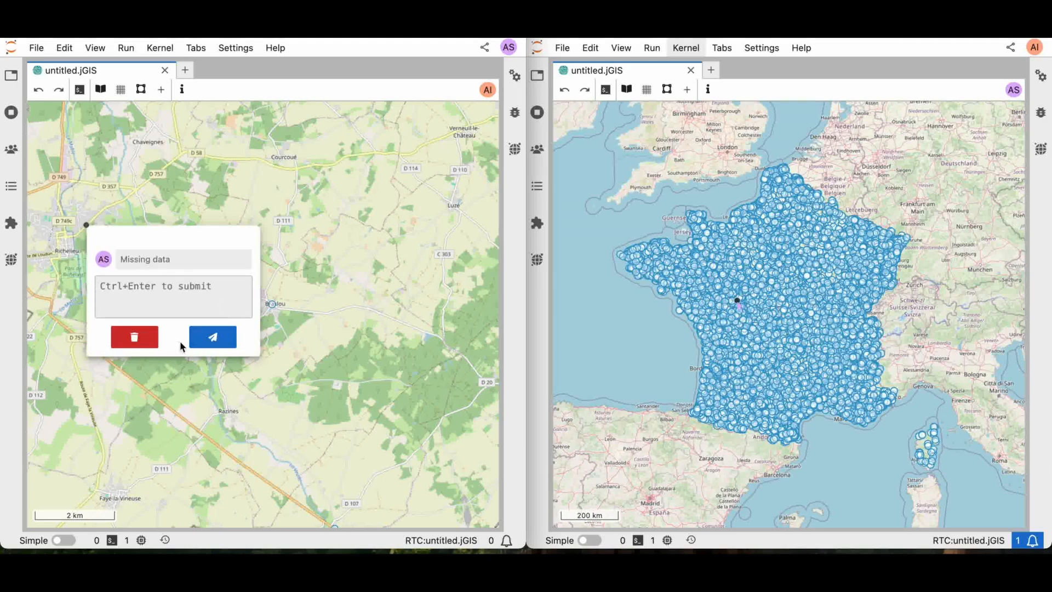
Zoom into Jaulnay and add an annotation on the village reading Possible mislabel?
click(86, 227)
scroll(222, 362, down, 2)
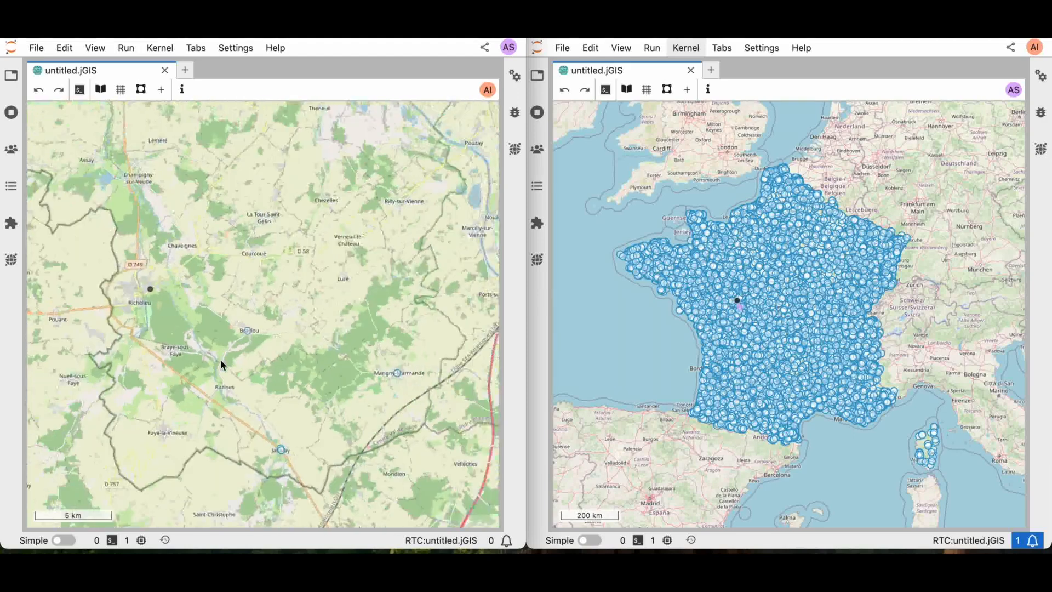
drag(297, 381, 234, 195)
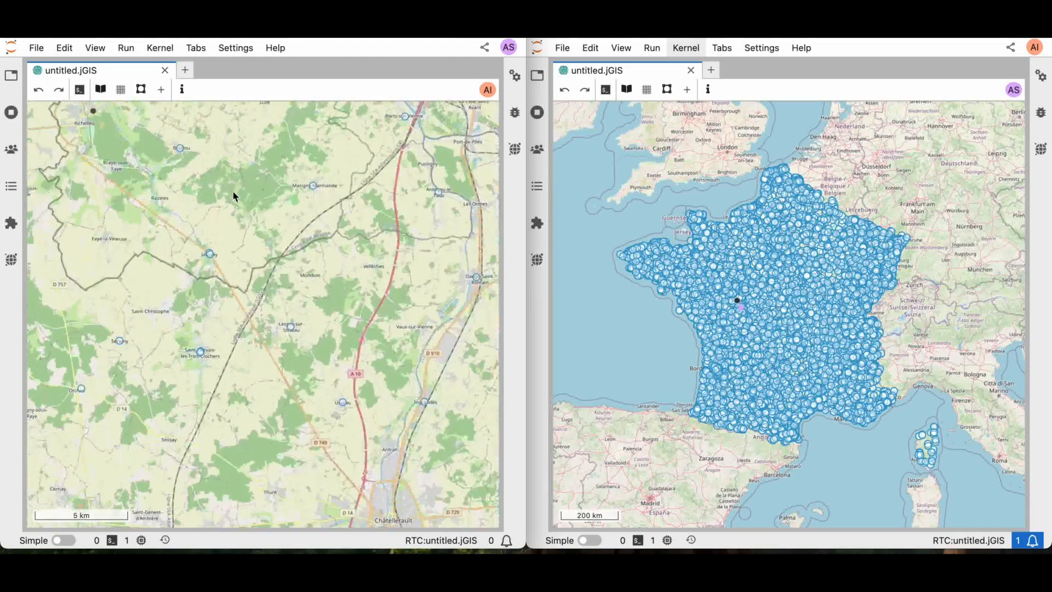
scroll(226, 290, up, 5)
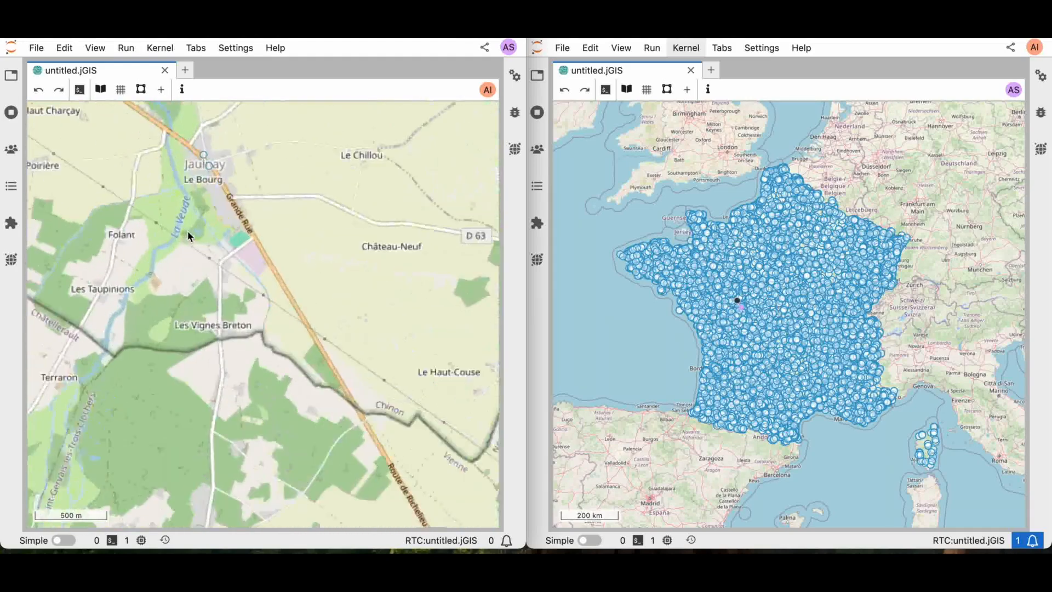
drag(221, 167, 227, 273)
scroll(227, 273, up, 2)
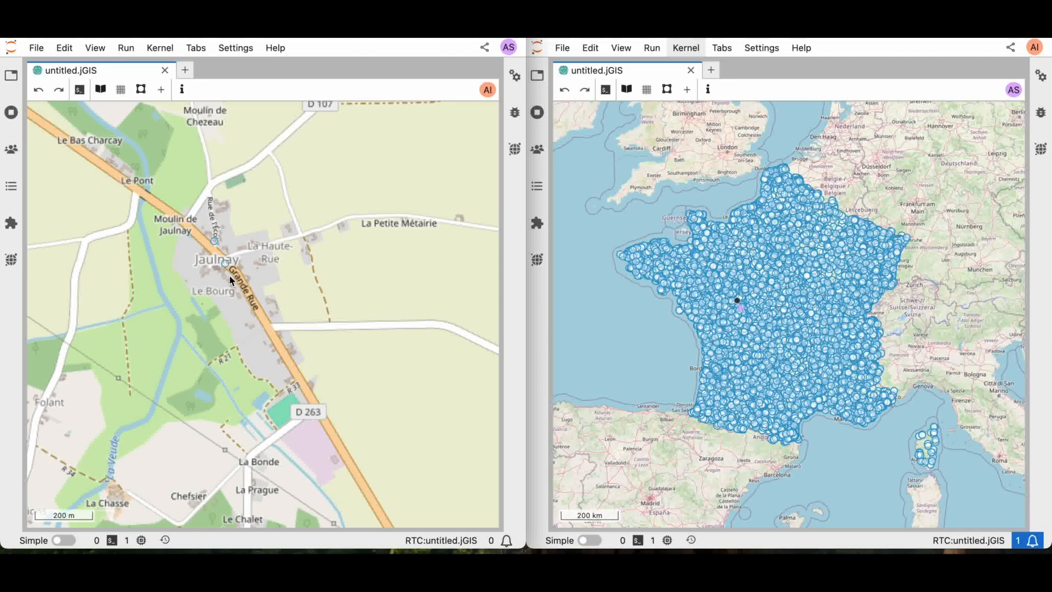
right_click(228, 268)
click(245, 278)
click(226, 264)
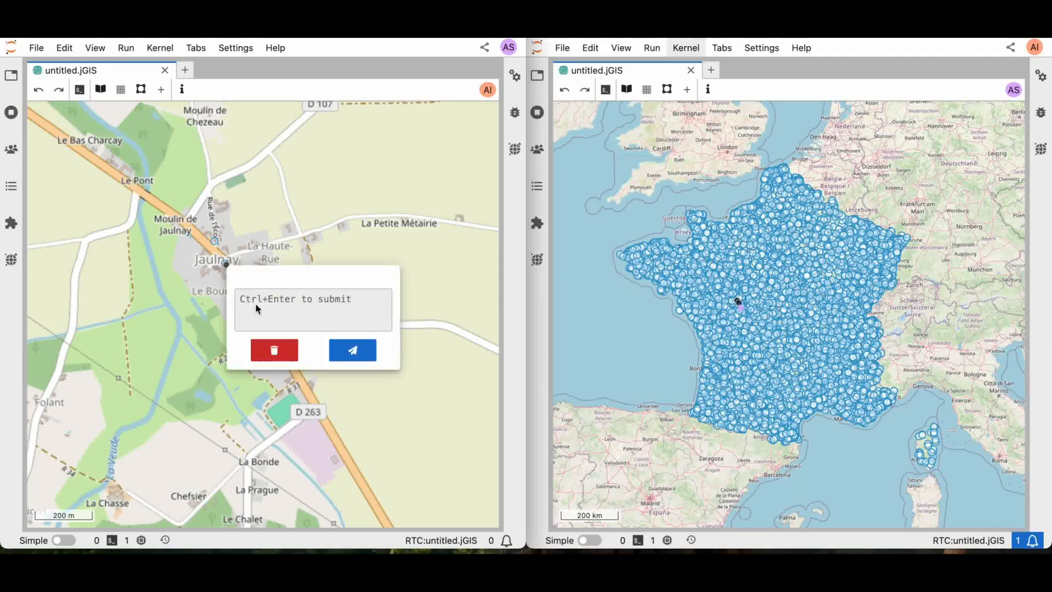
text(P)
click(352, 350)
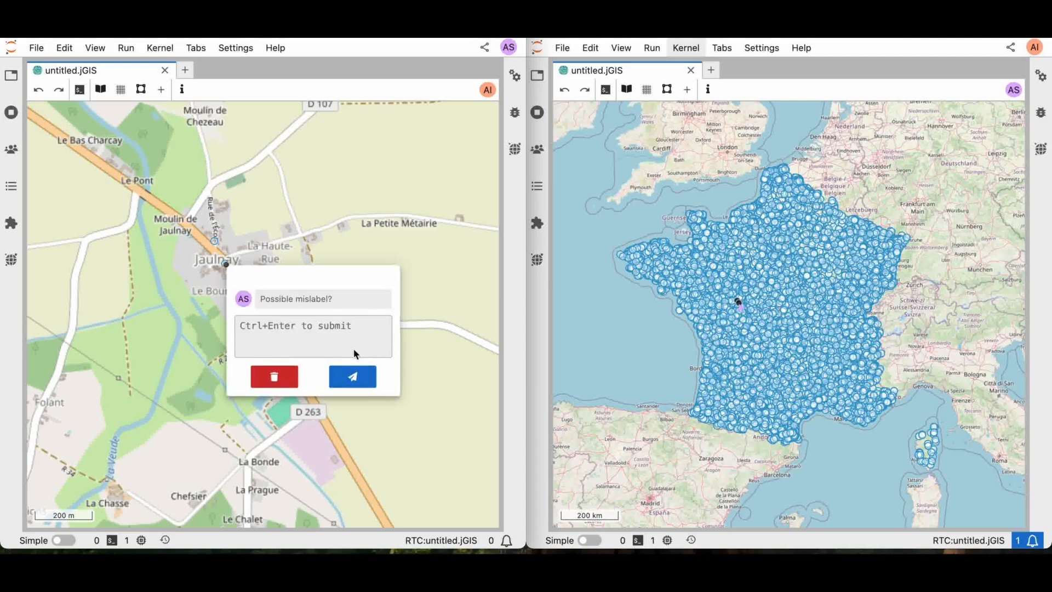
In the second window, zoom in and reply I can investigate! to the Possible mislabel? annotation
click(226, 264)
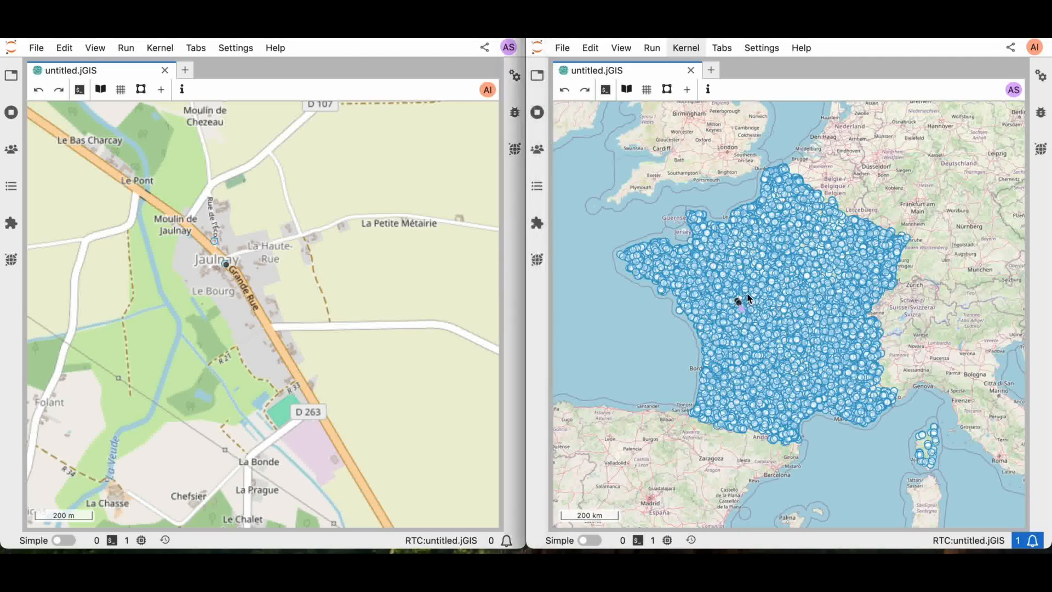
scroll(743, 293, up, 2)
scroll(744, 367, up, 2)
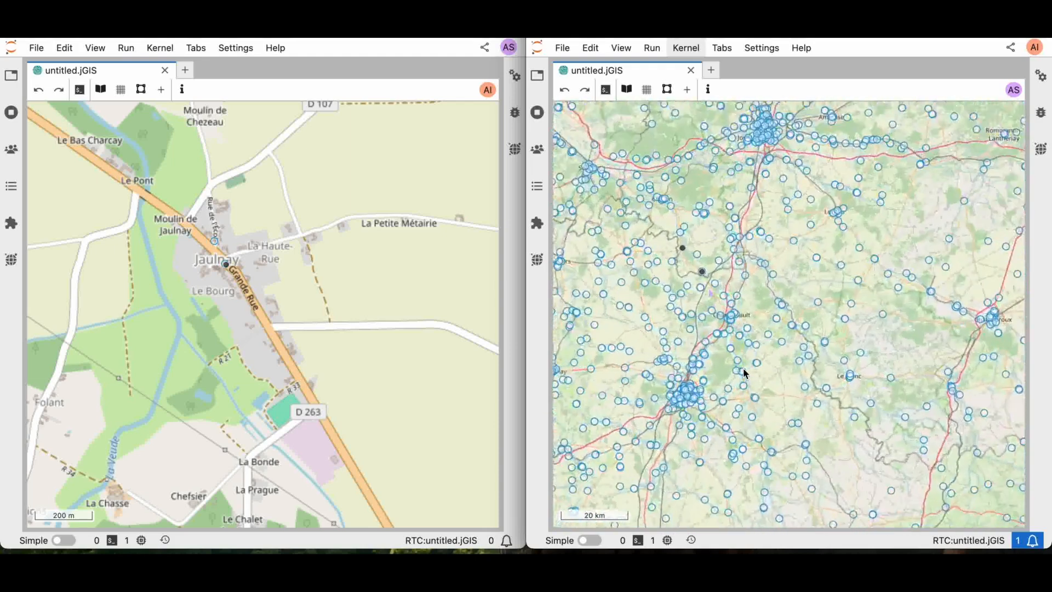
click(697, 261)
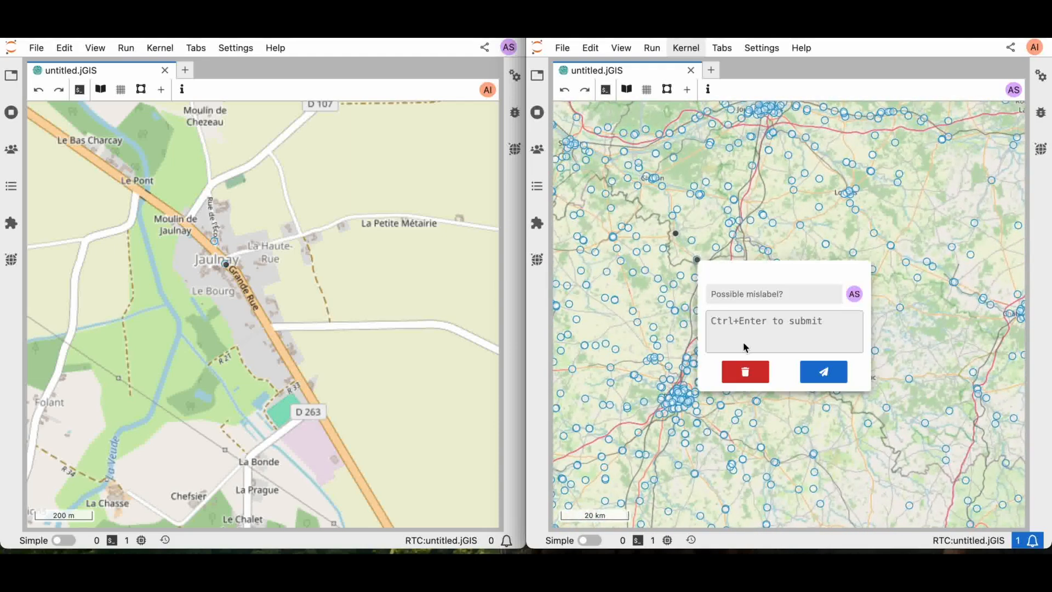
text(I can investigate!)
click(825, 372)
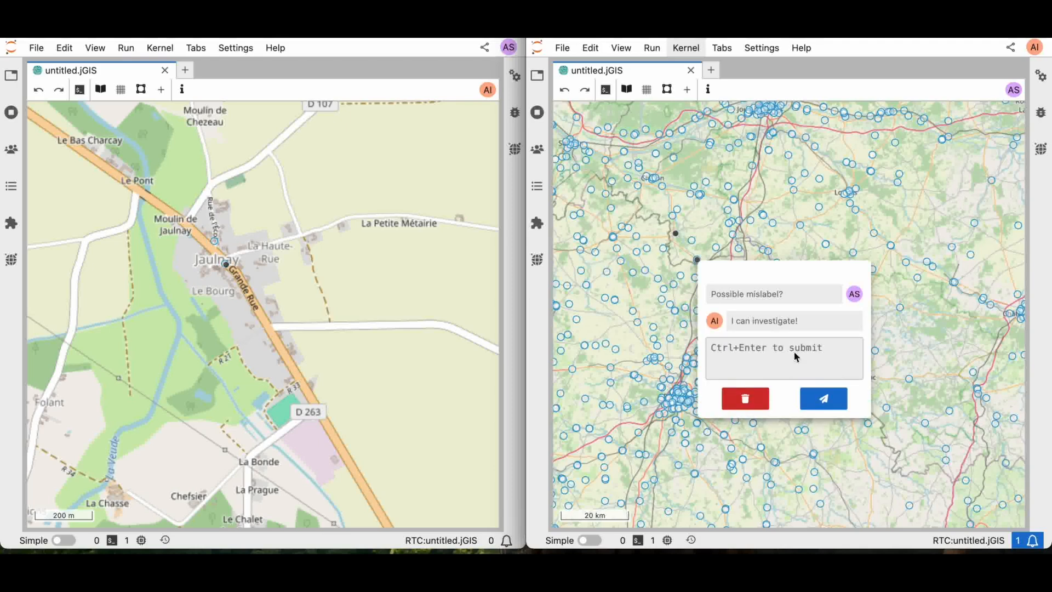
click(697, 260)
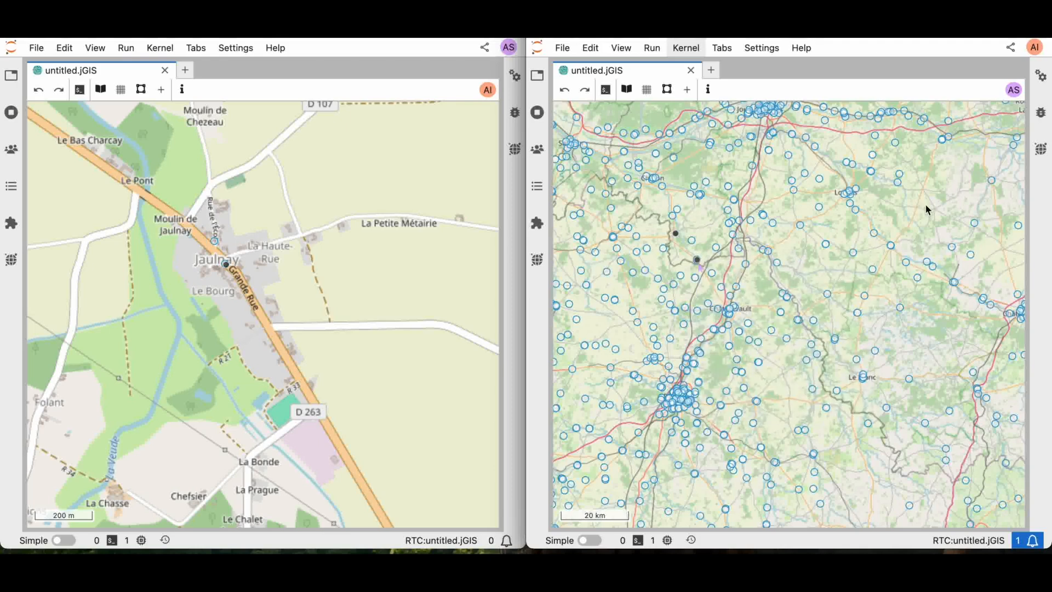
Open the annotations panel in the second window and jump to each annotation's location on the map
click(1040, 152)
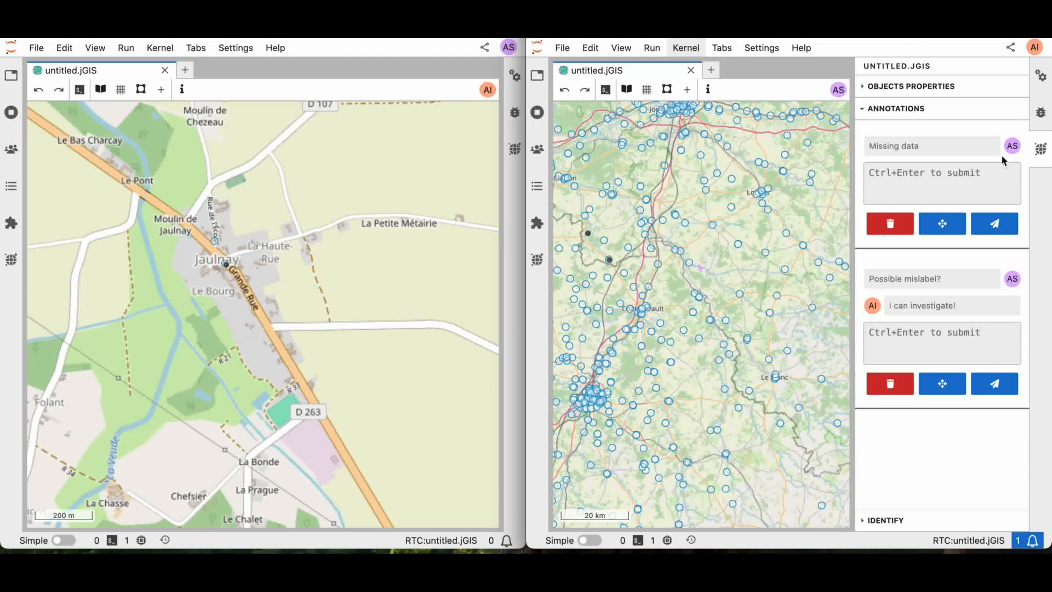
click(943, 224)
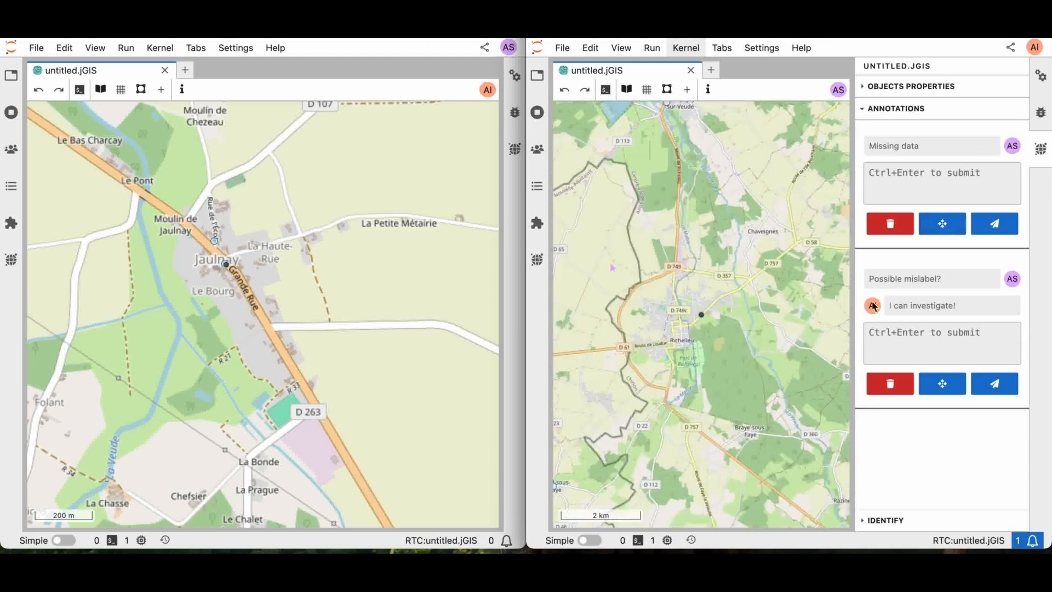
click(954, 382)
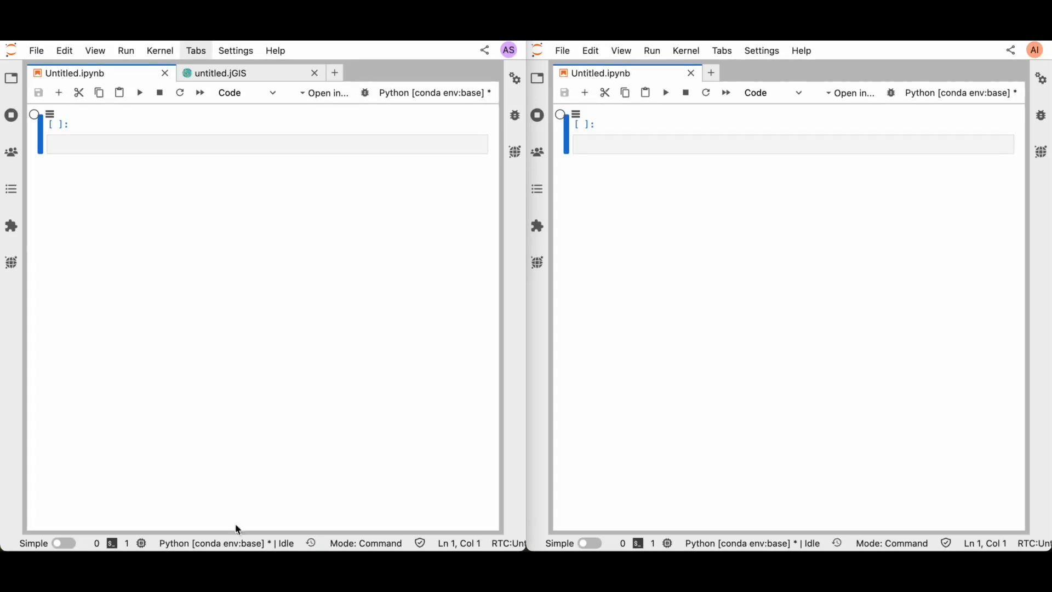
In the notebook, import GISDocument from jupytergis and run the cell
click(142, 148)
text(fro)
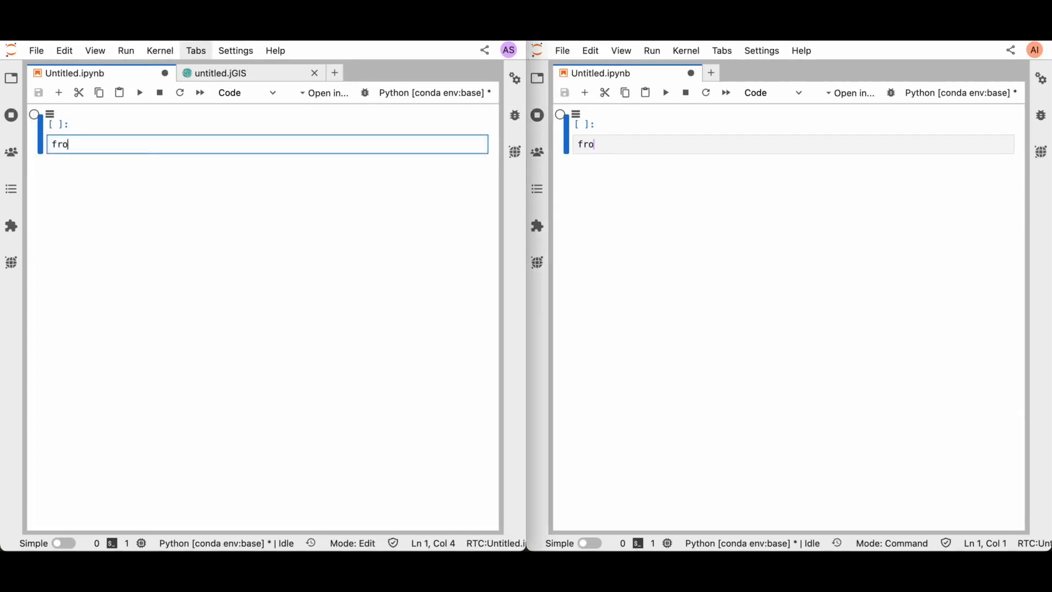
text(m jupyter)
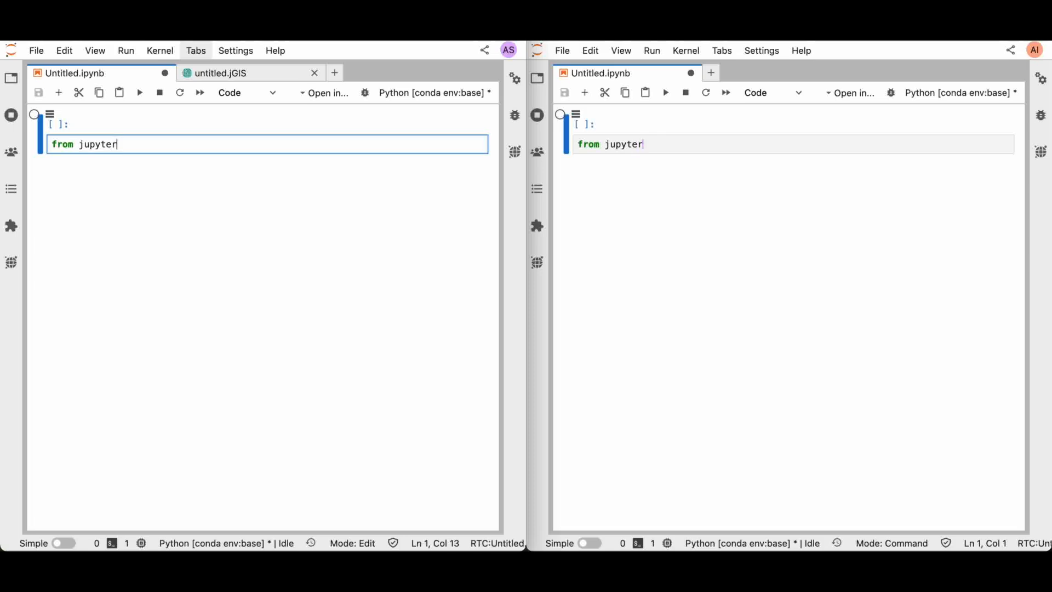
text(gis import )
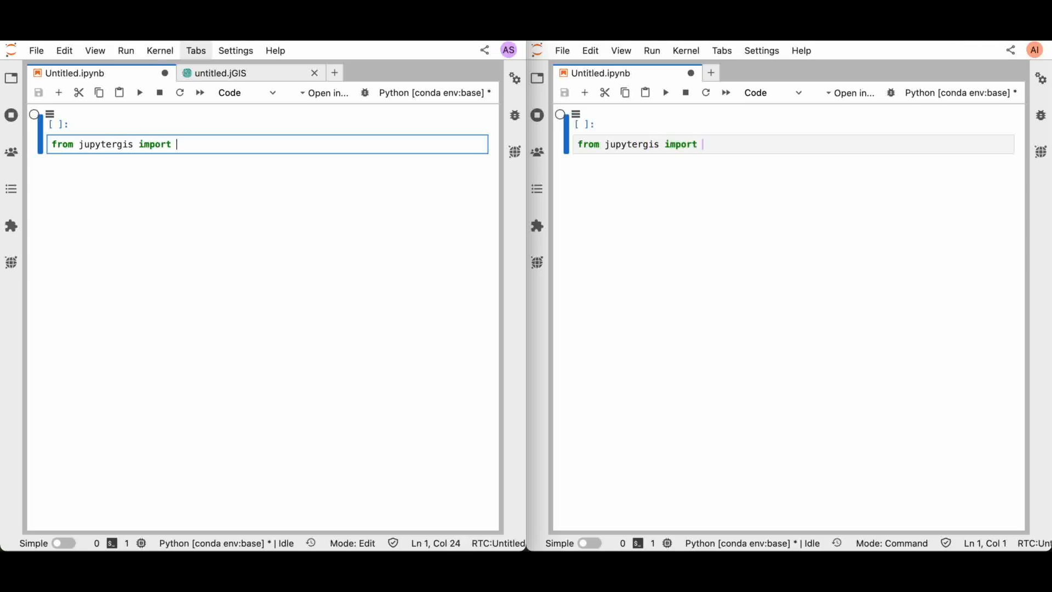
text(GISDocument)
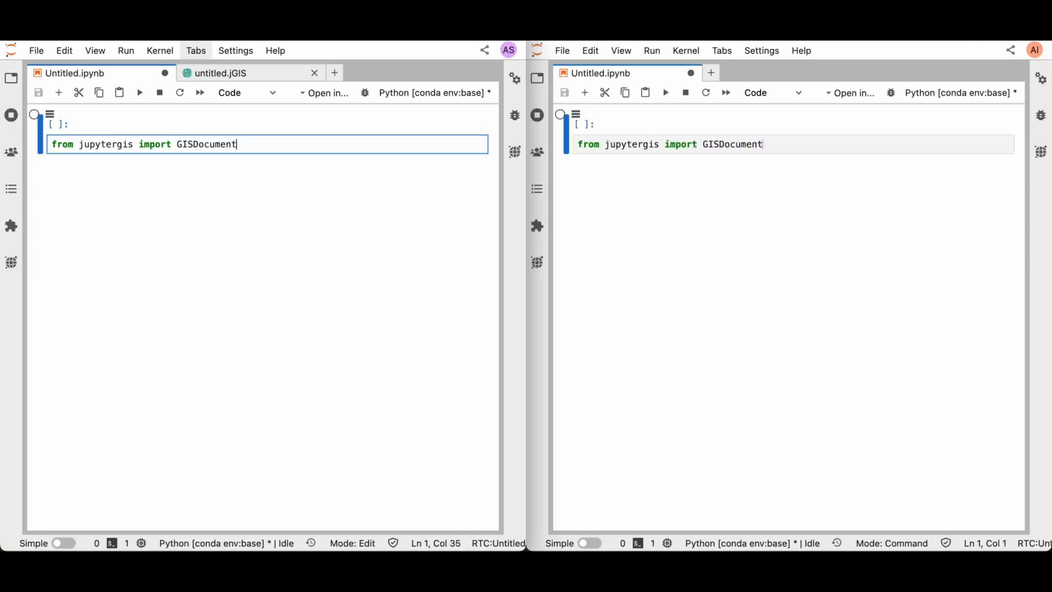
key(shift+Return)
Load untitled.jGIS into a doc variable with GISDocument and display it by running the cell
text(doc =)
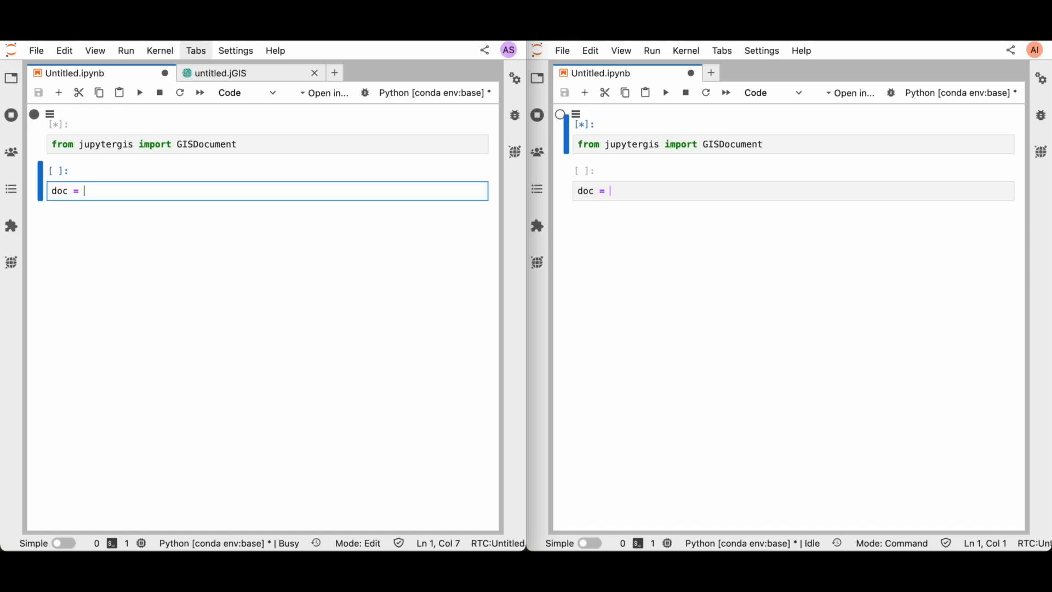
text( GISDocumen)
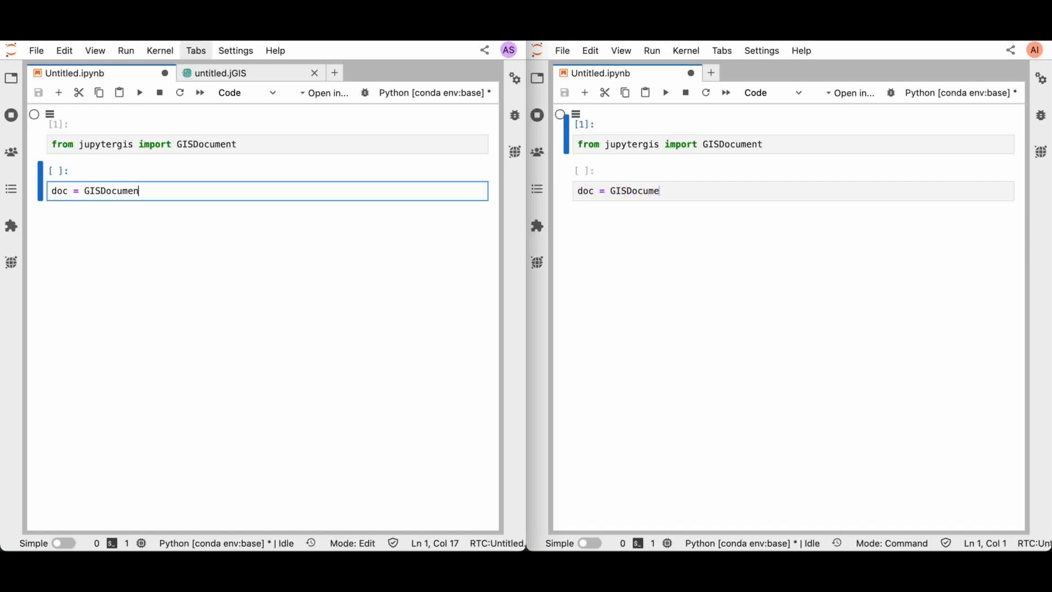
text(t('untitle)
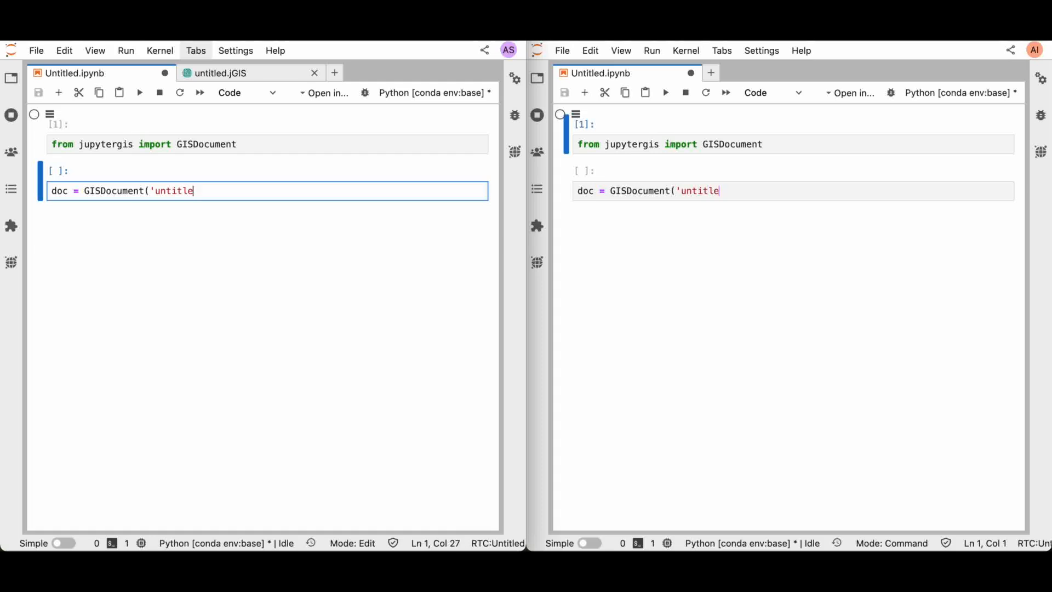
text(d.jGIS'))
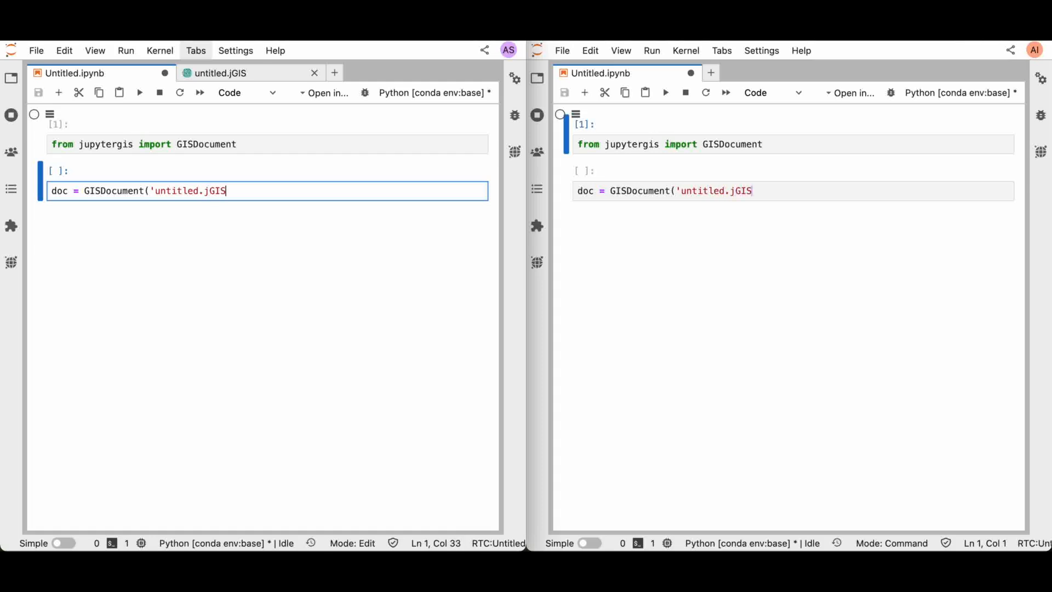
key(Return)
text(doc)
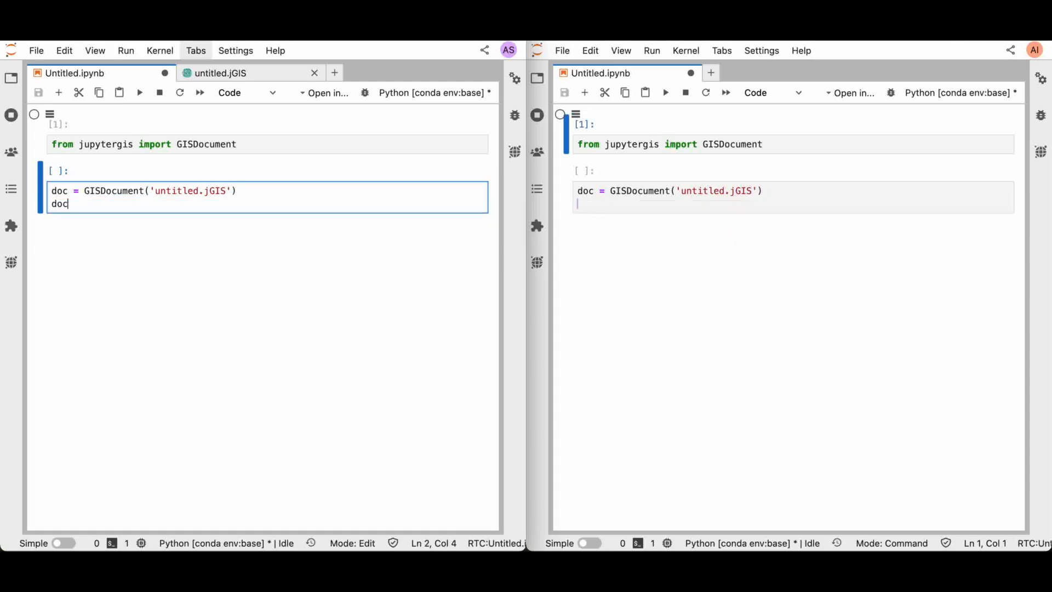
key(shift+Return)
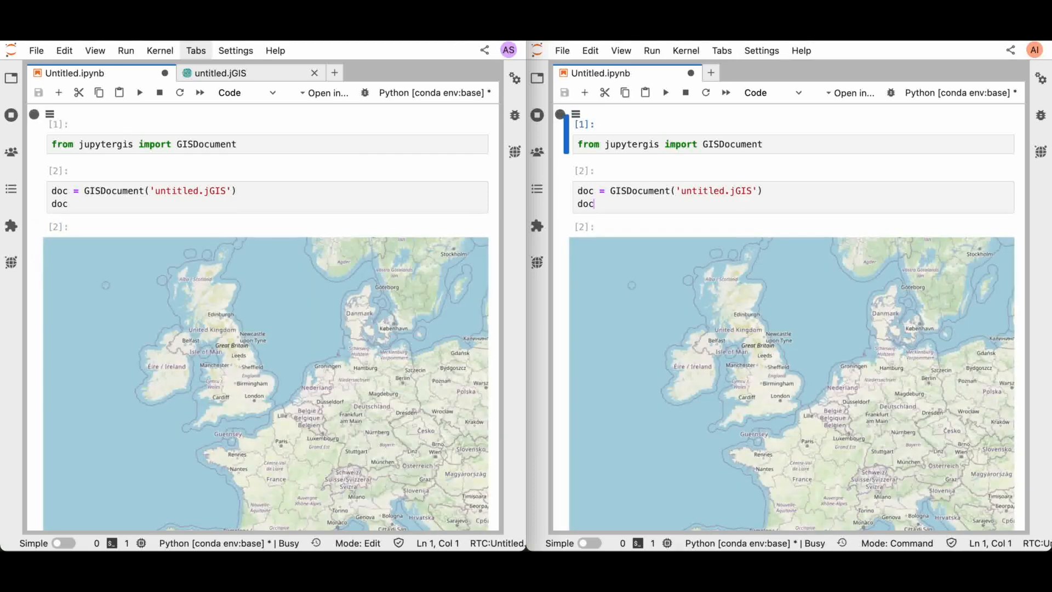
Run doc.layers in a new cell to list the map's layers
scroll(34, 291, down, 5)
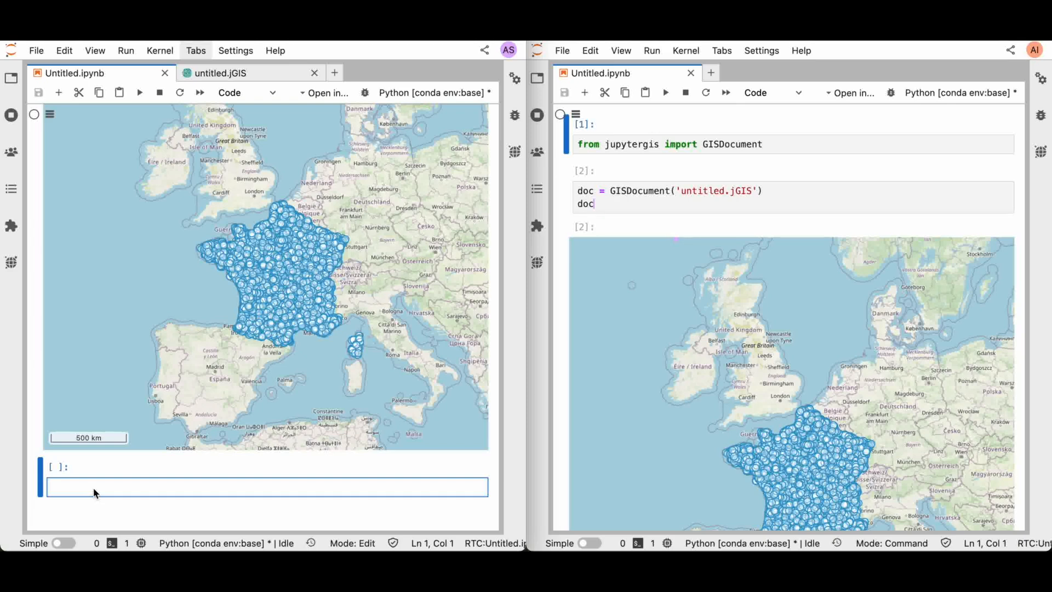
text(doc)
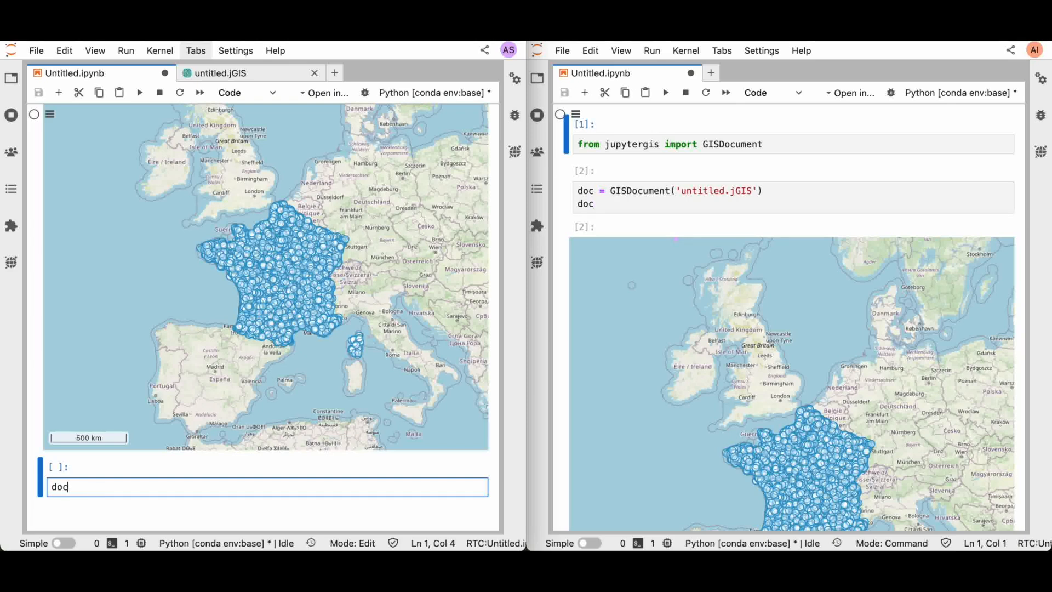
text(.layers)
key(shift+Return)
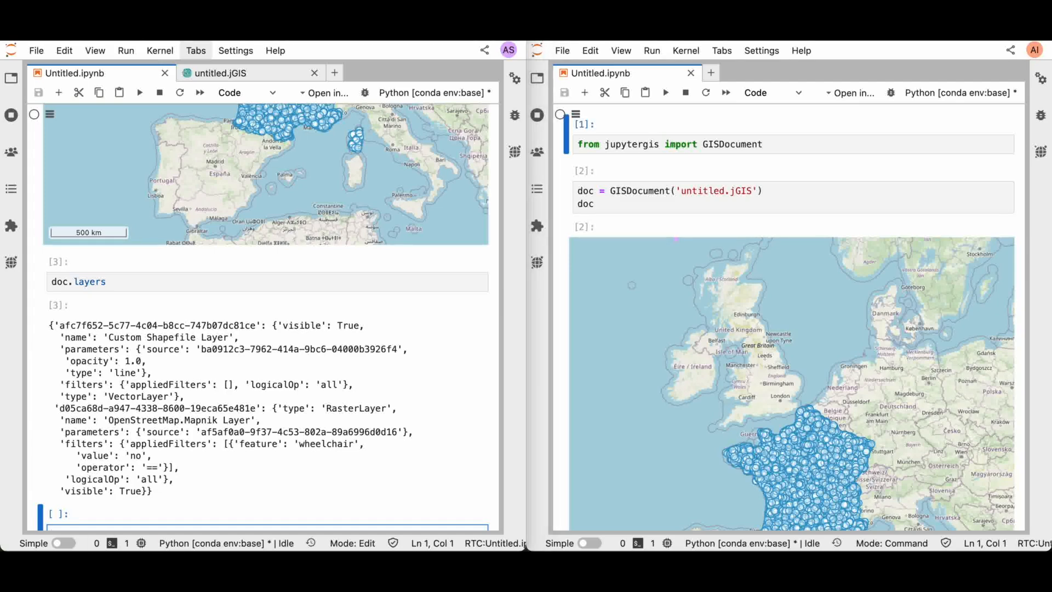
In the second window, copy the Custom Shapefile Layer's ID and assign it to library_layer, replacing the doc.layers cell
scroll(554, 466, down, 7)
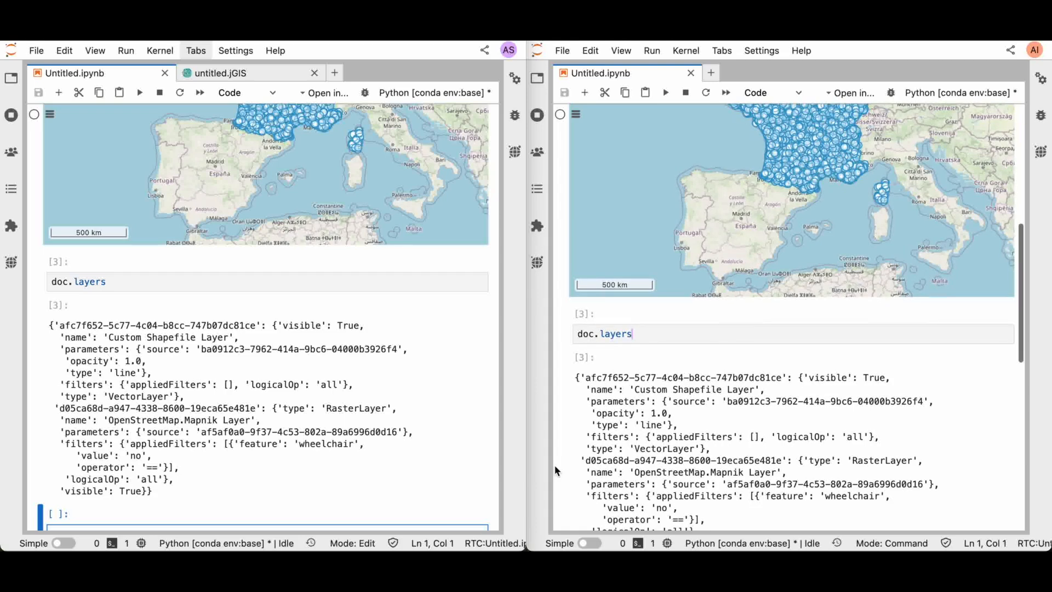
scroll(646, 336, down, 1)
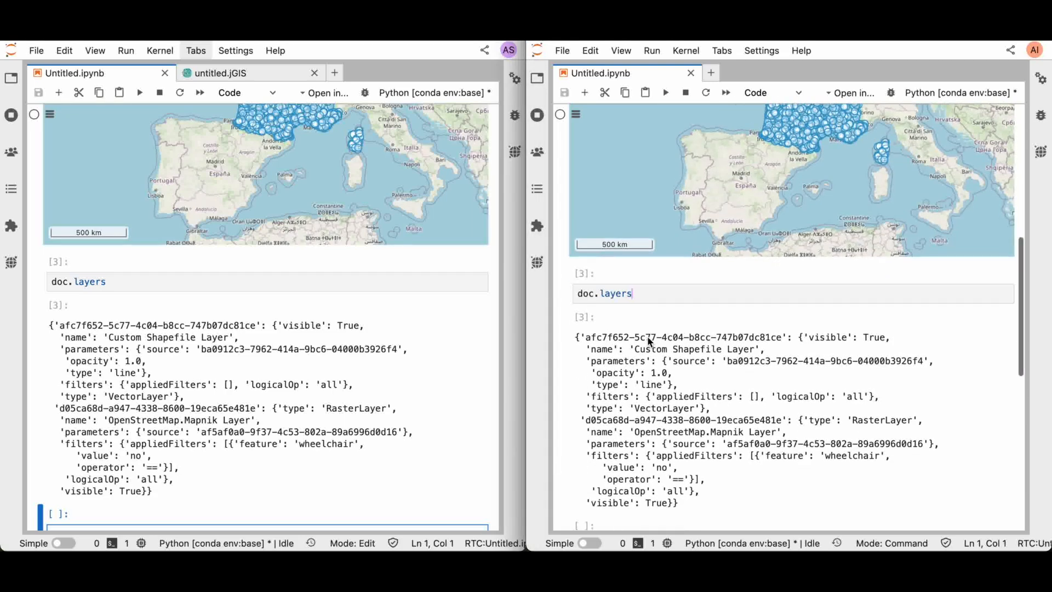
click(586, 340)
drag(586, 339, 787, 340)
key(ctrl+c)
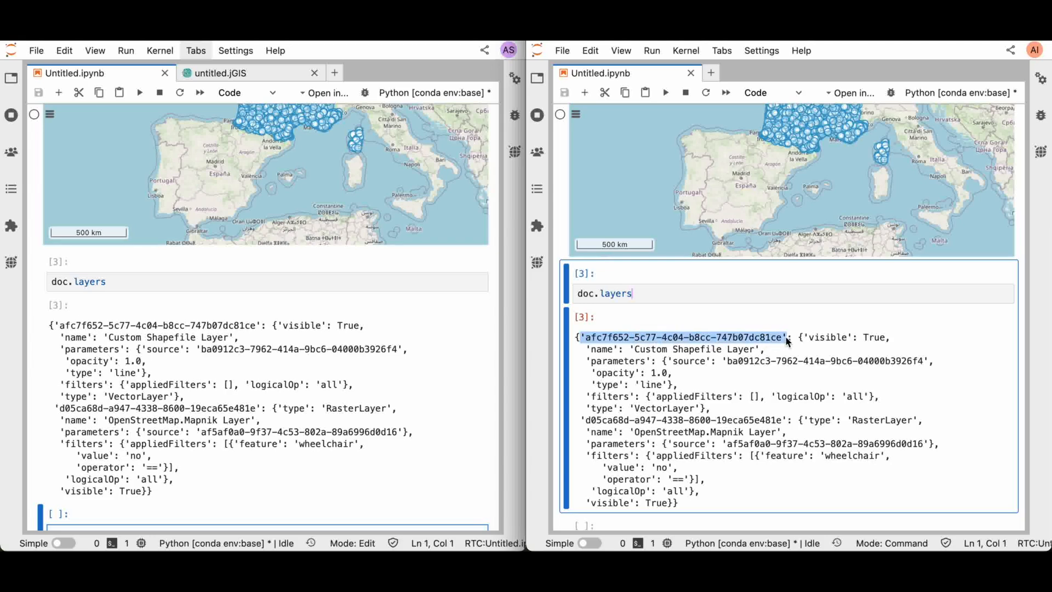
click(630, 293)
key(ctrl+a)
text(library_layer =)
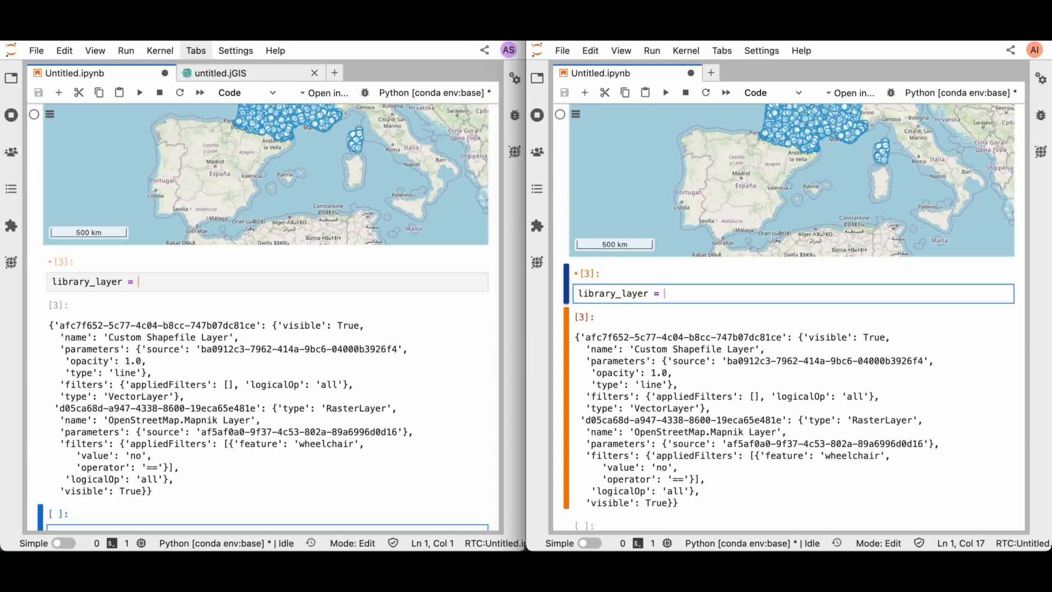
key(ctrl+v)
key(Return)
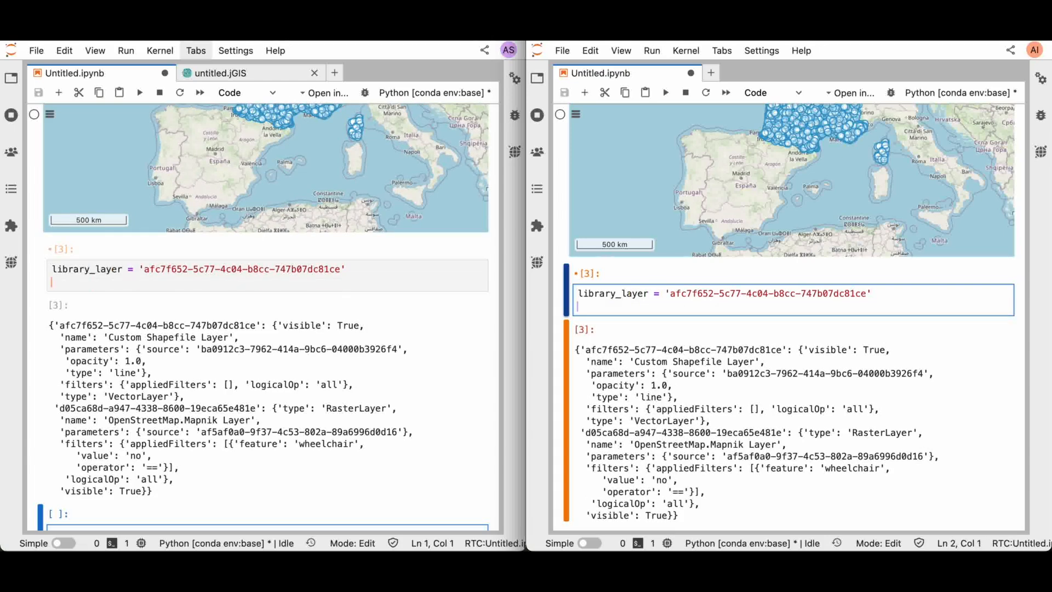
Add a filter with doc.add_filter(library_layer, 'all', 'wheelchair', '==', 'yes') and run the cell
text(doc.add)
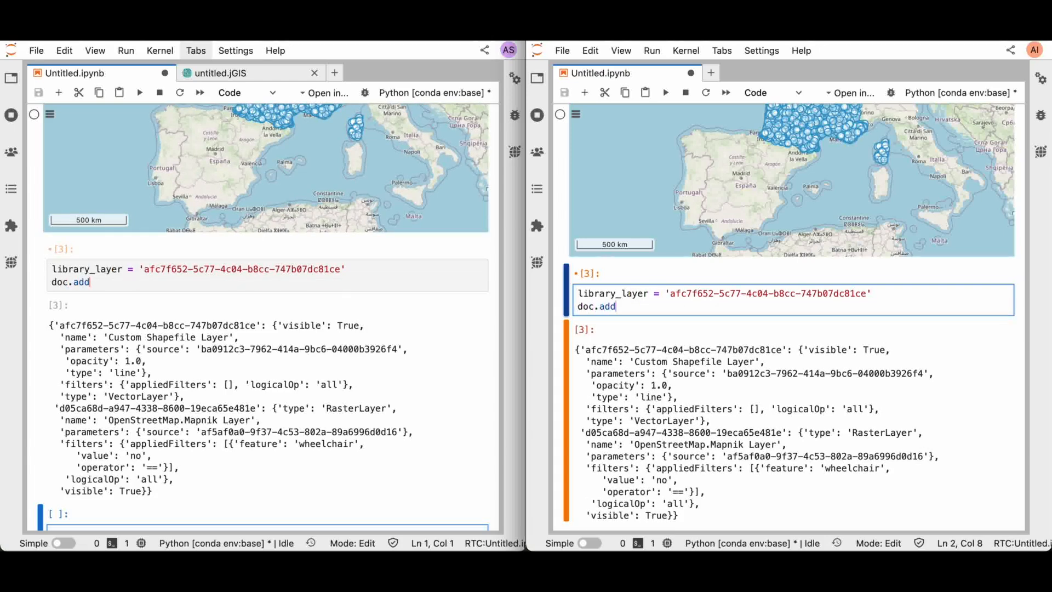
text(_filter()
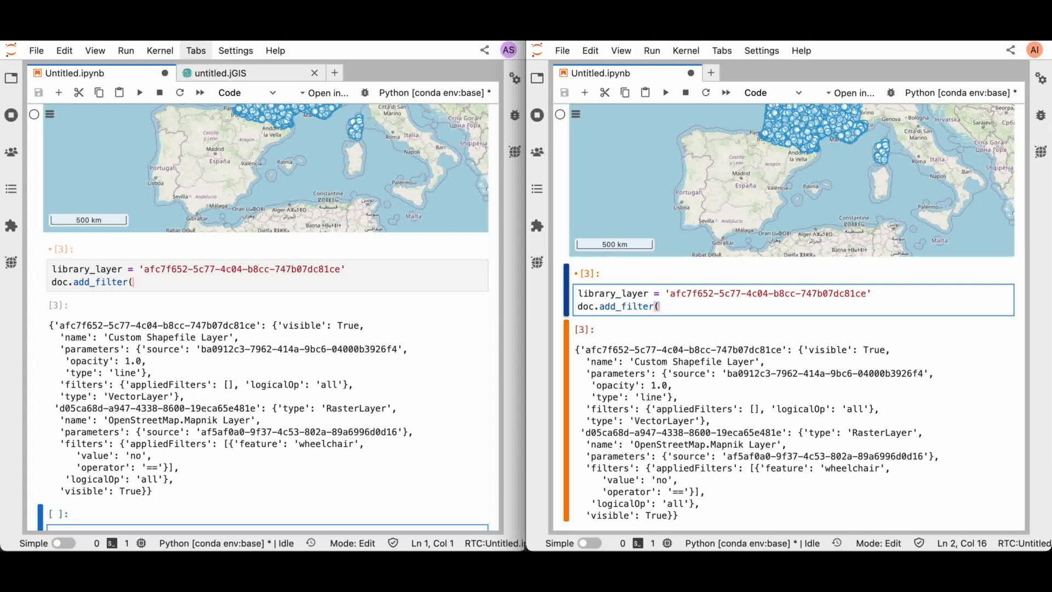
text(libra)
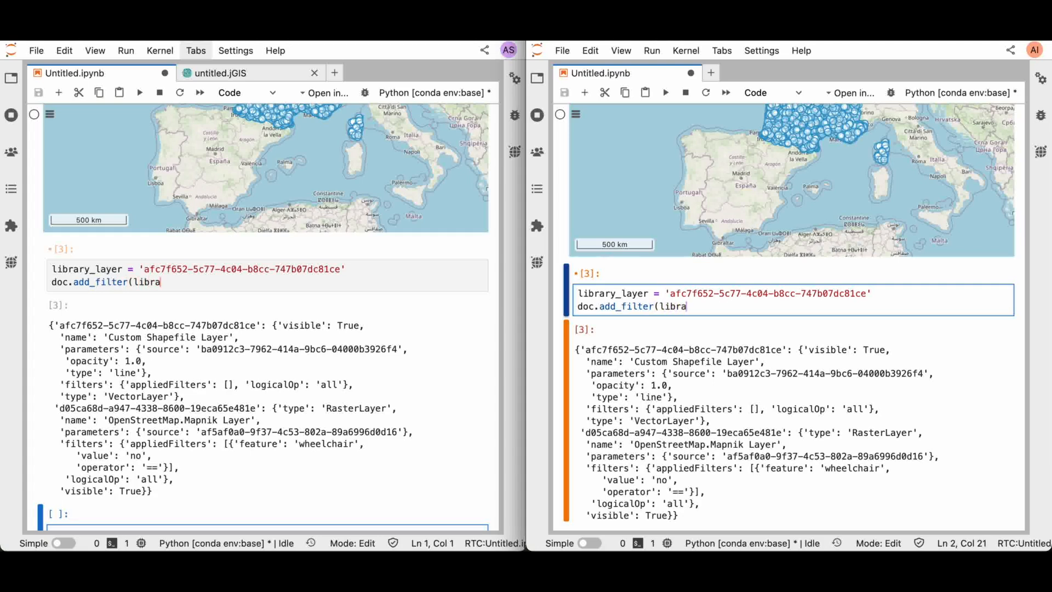
text(ry_la)
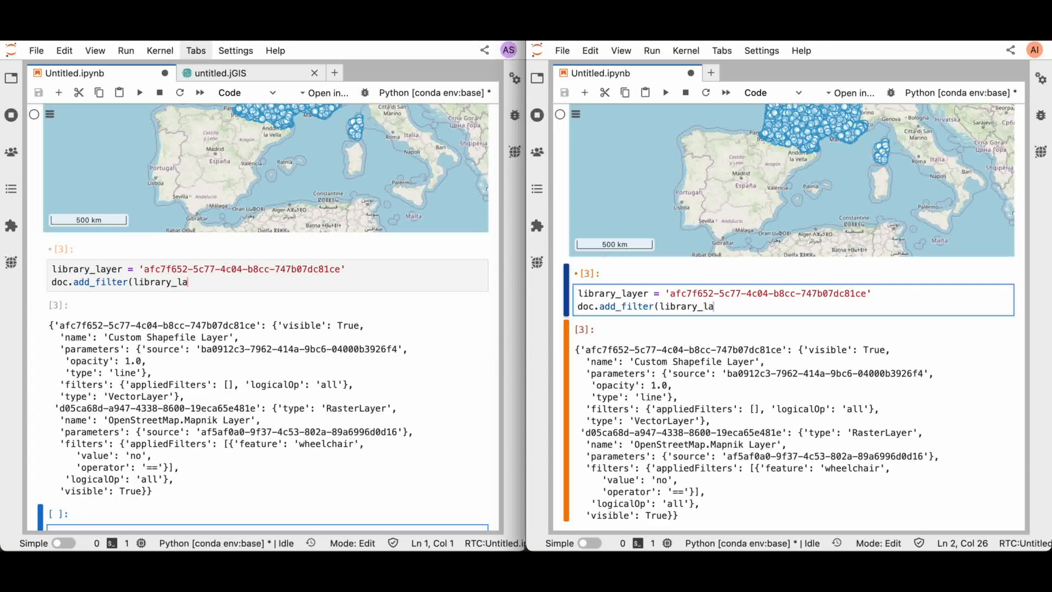
text(yer, 'all', 'wheelchair', '==', 'yes'))
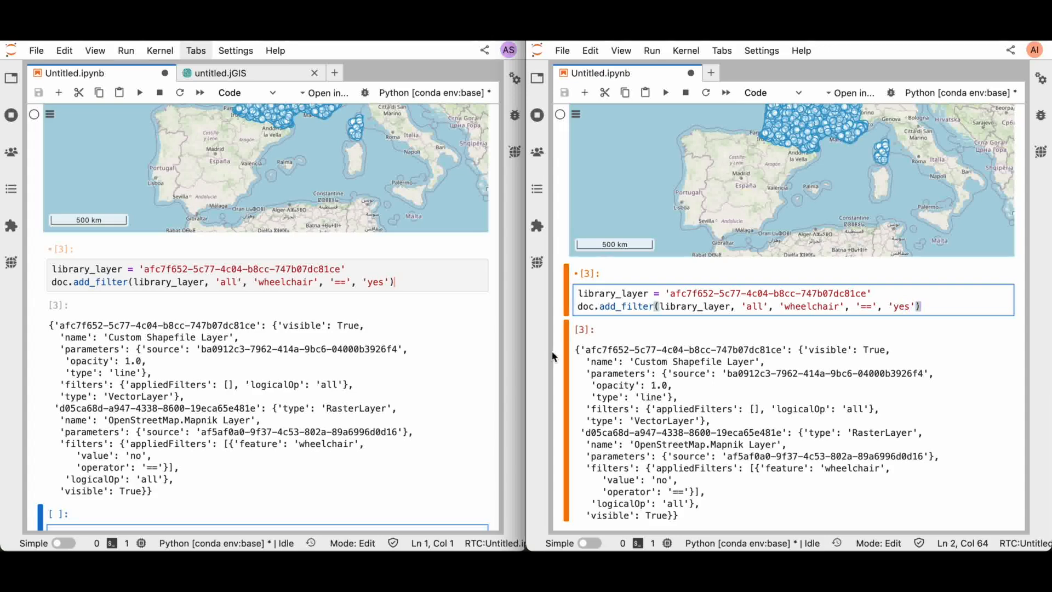
click(657, 475)
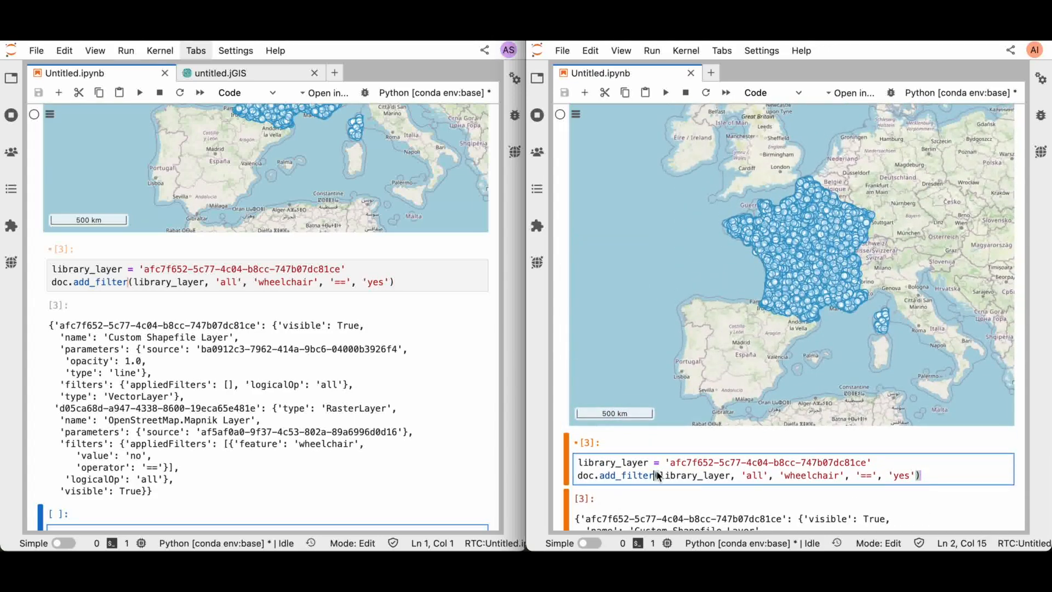
key(shift+Return)
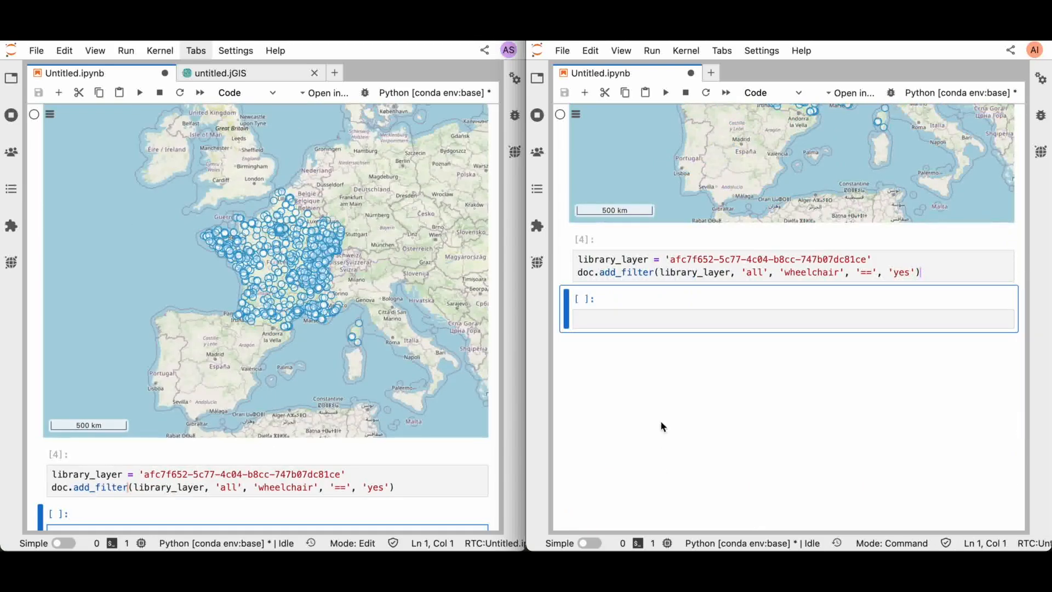